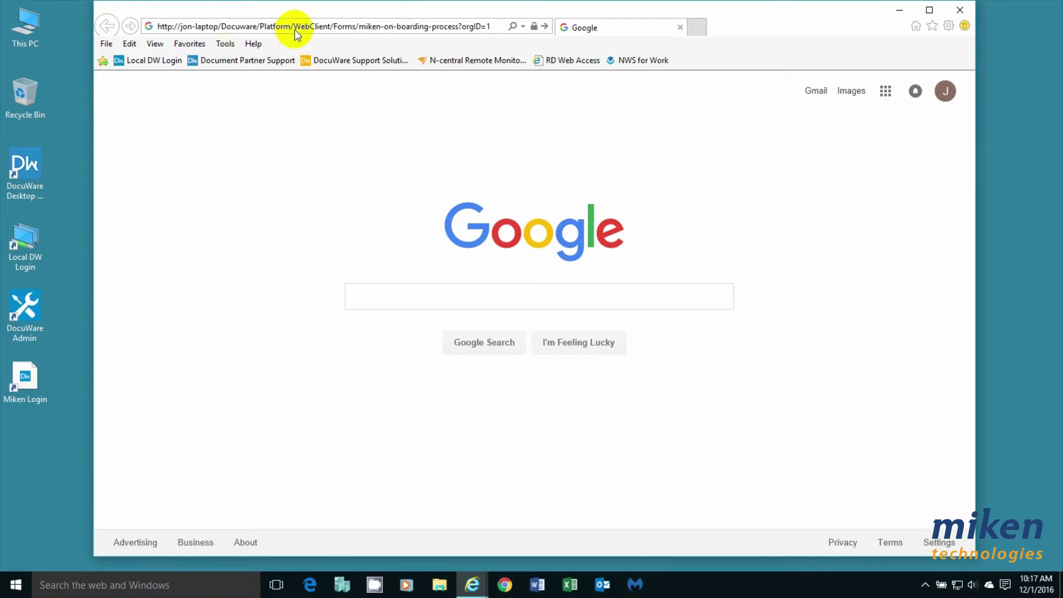
Load the Miken On-Boarding form address in the browser.
click(506, 30)
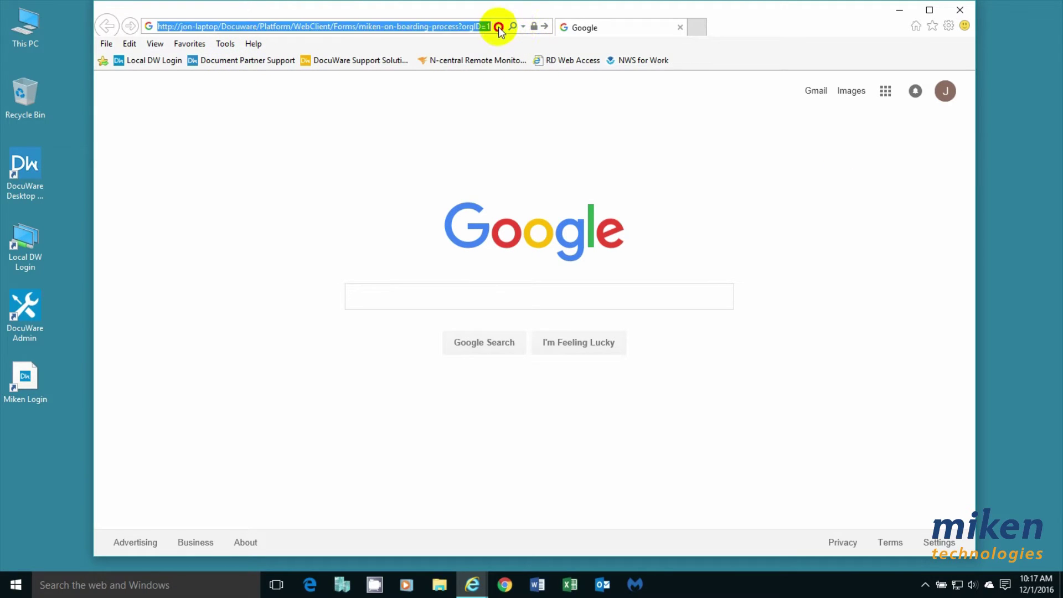
key(Home)
key(Return)
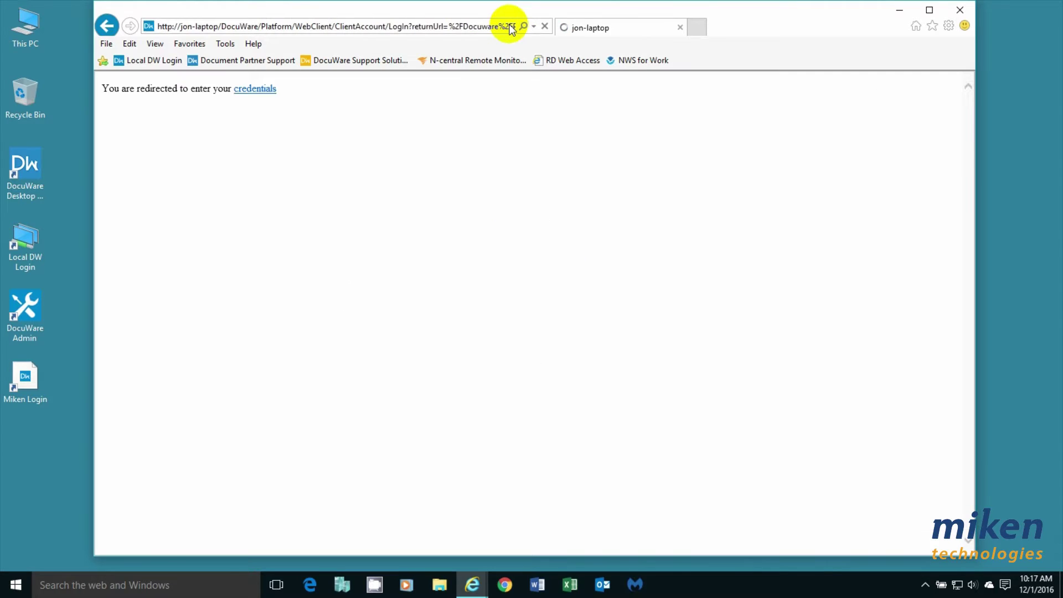
Sign in to DocuWare with the account username and password.
click(523, 300)
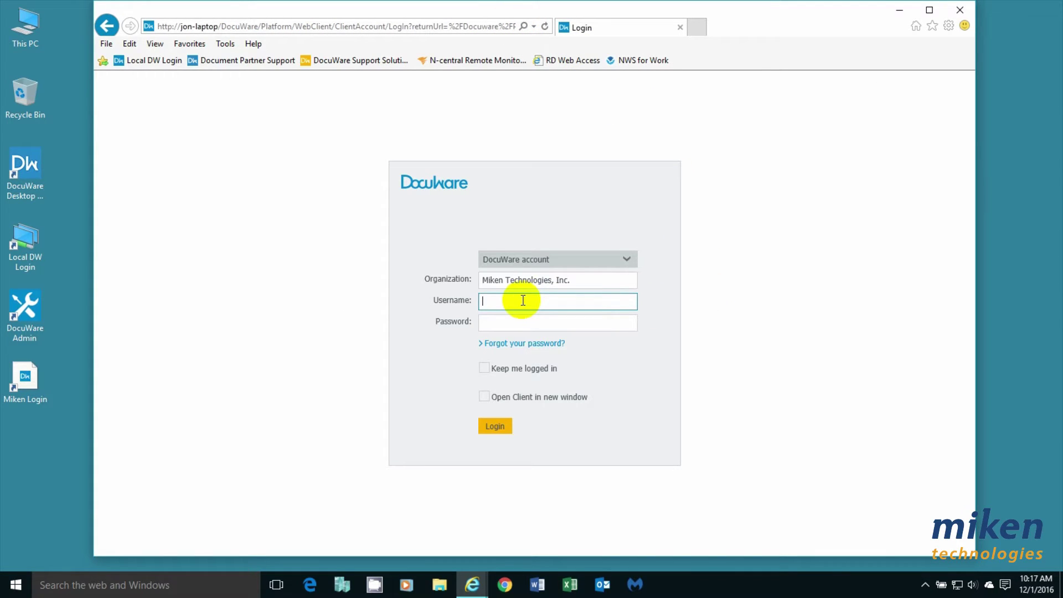
text(admin)
key(Tab)
text(admin)
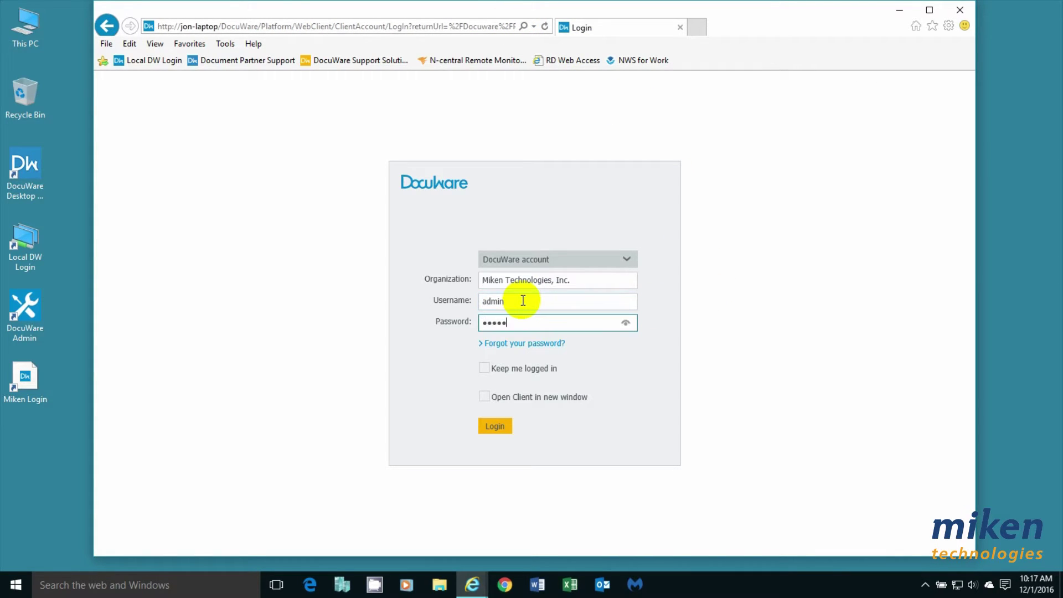
key(Return)
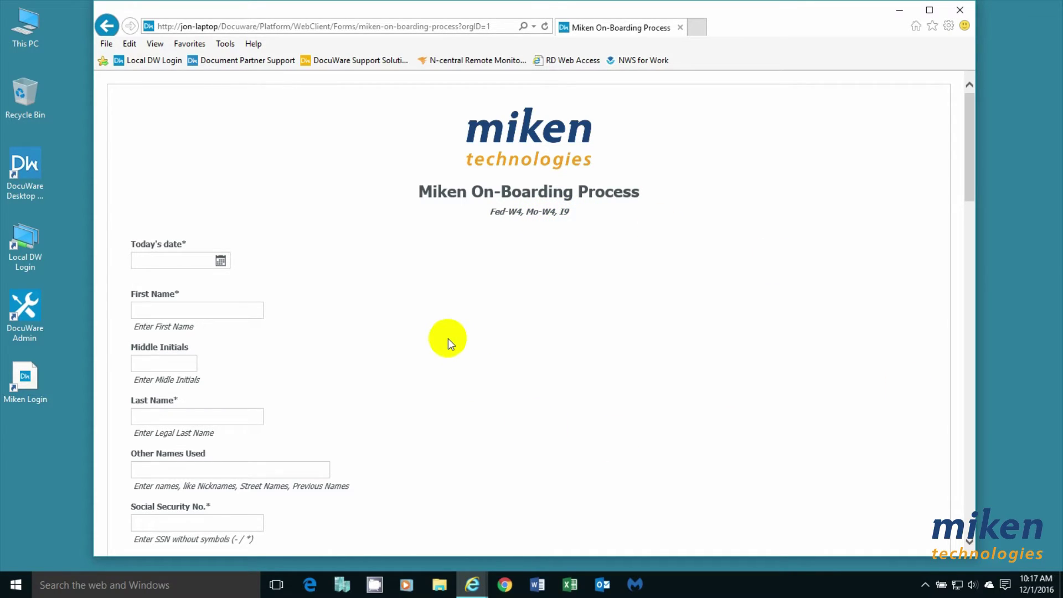
Pick December 1, 2016 as today's date and enter the employee's first name, middle initial and last name.
click(221, 263)
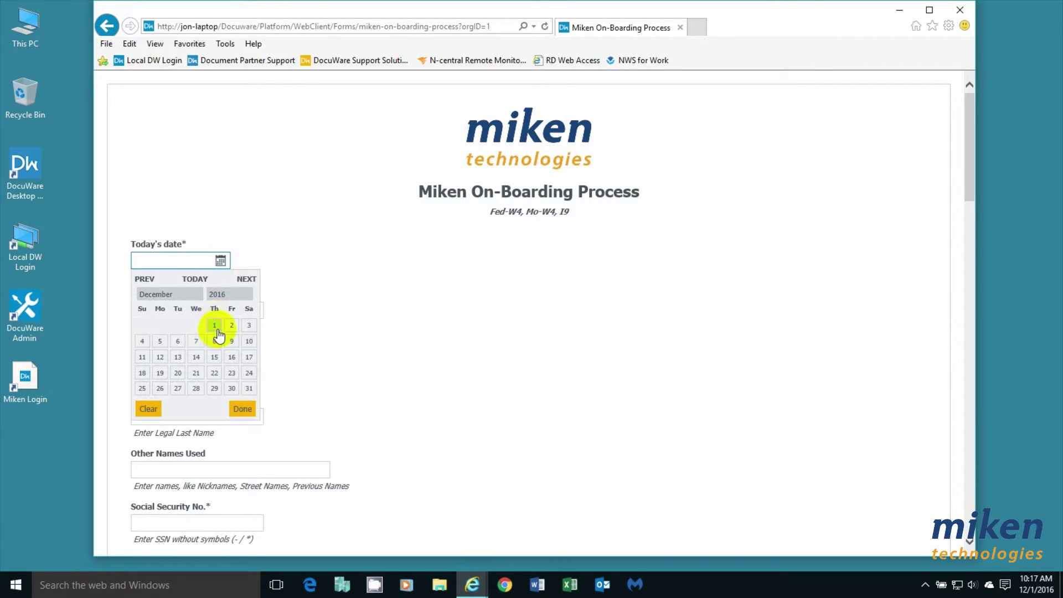
click(219, 325)
click(170, 315)
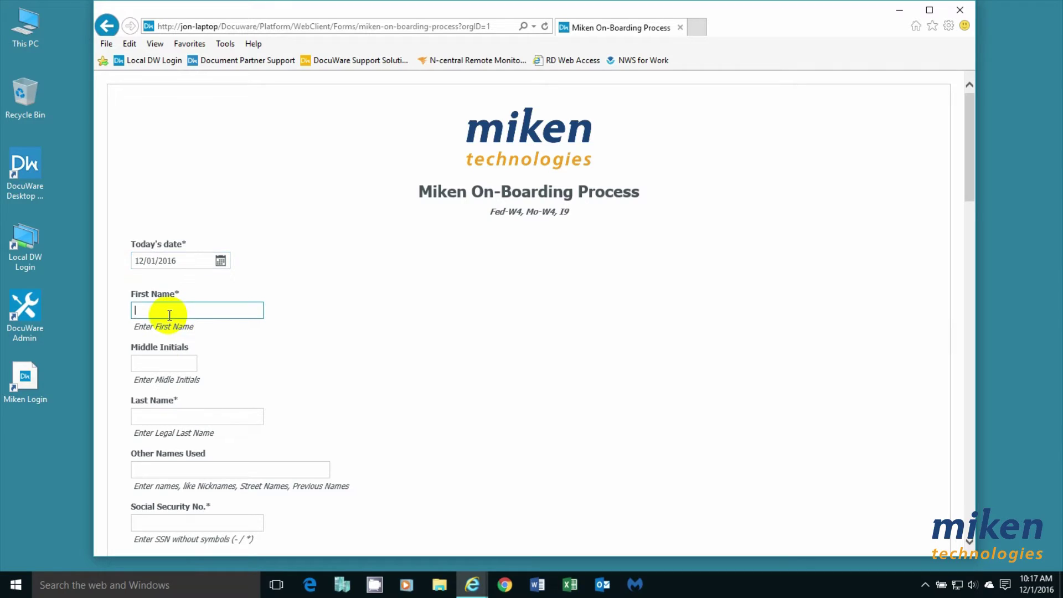
text(Joseph)
click(155, 363)
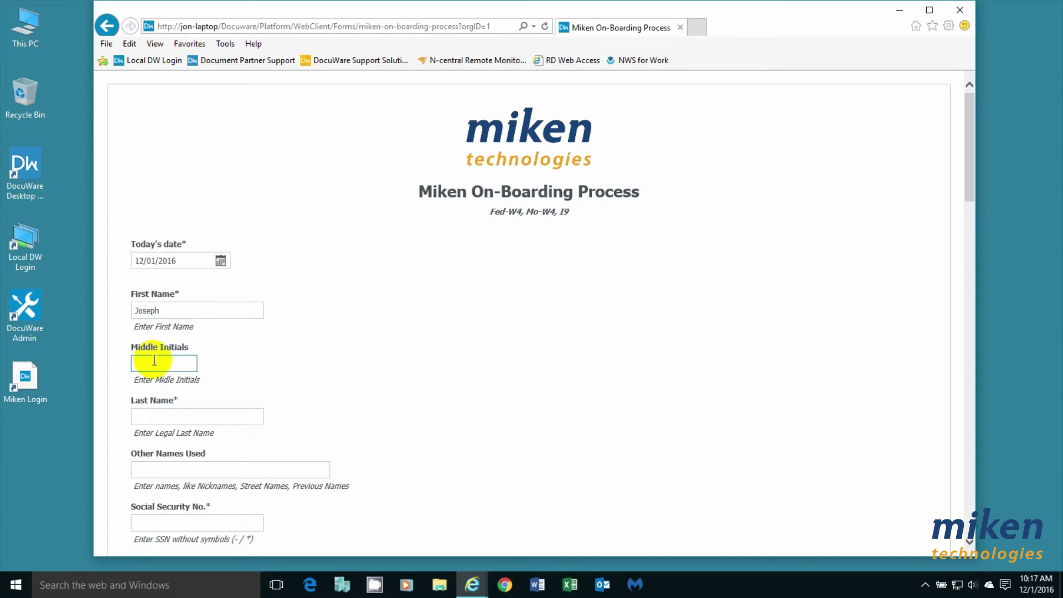
text(E)
click(171, 413)
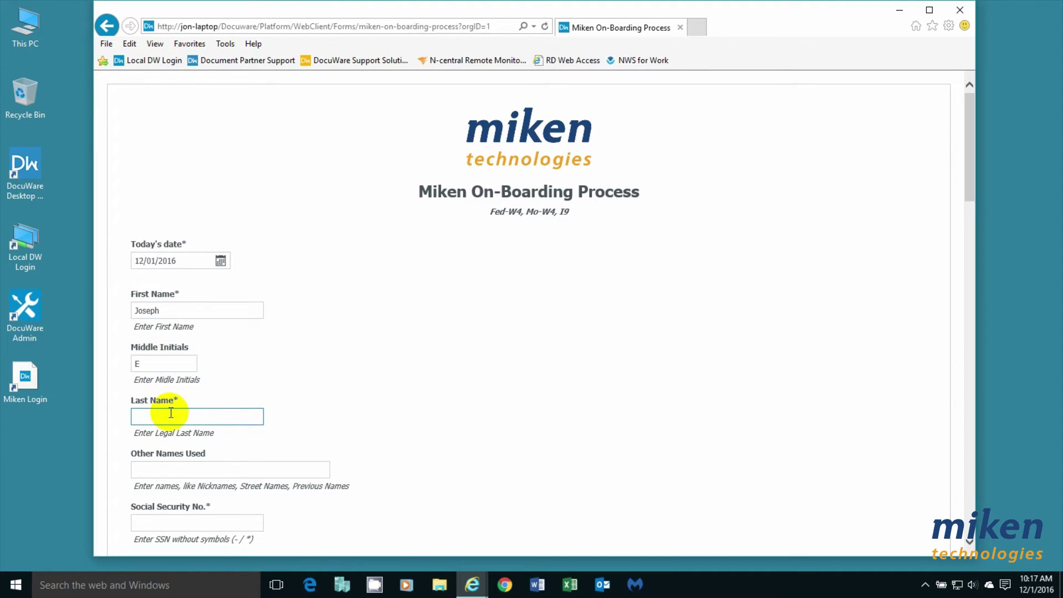
text(Smith)
Finish the last name and enter the employee's Social Security number.
scroll(642, 432, down, 3)
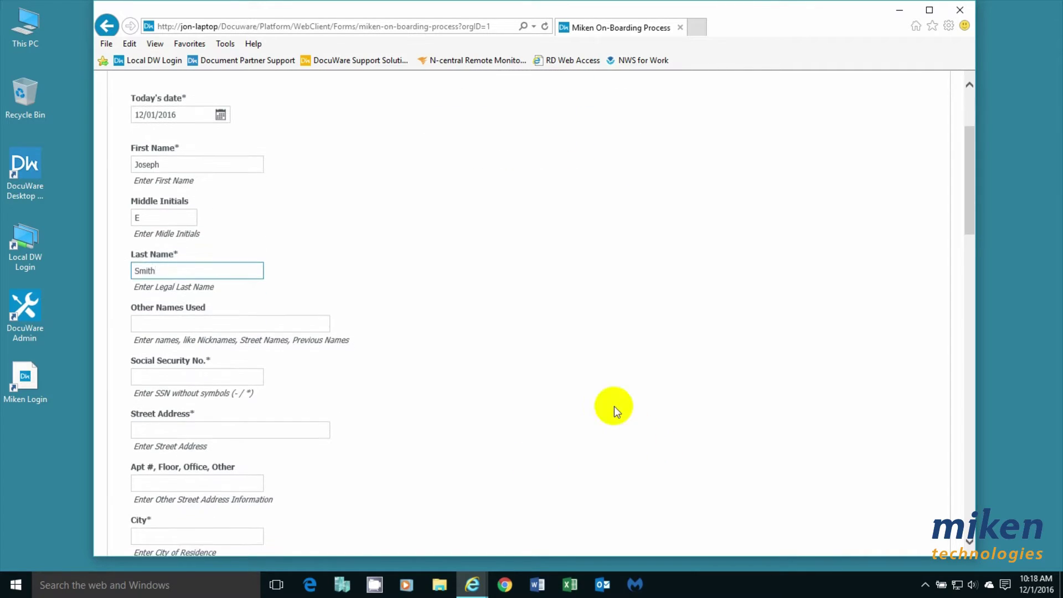
click(186, 383)
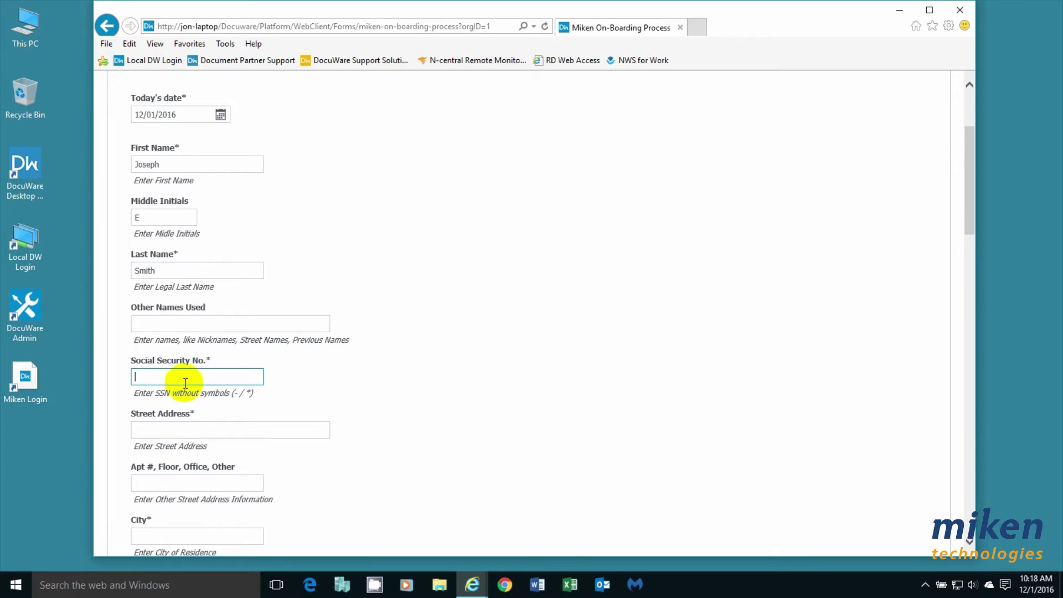
text(555 55  5555)
Enter the employee's street address, correcting the misspelled street name.
click(170, 433)
text(1313)
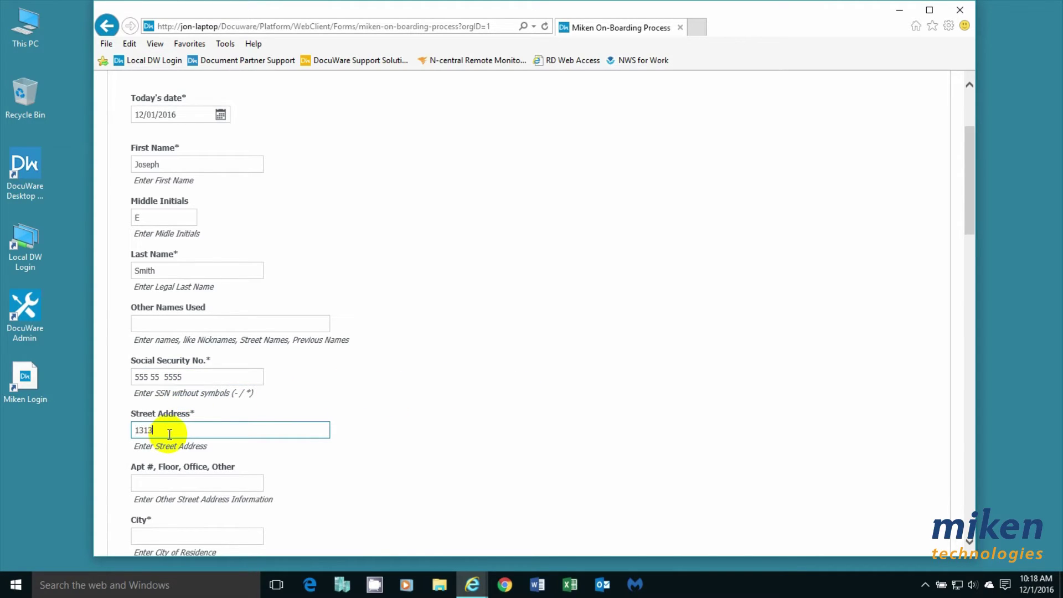
text( Mockingbird Lane)
Fill in apartment number 4 and the employee's city of residence.
click(176, 485)
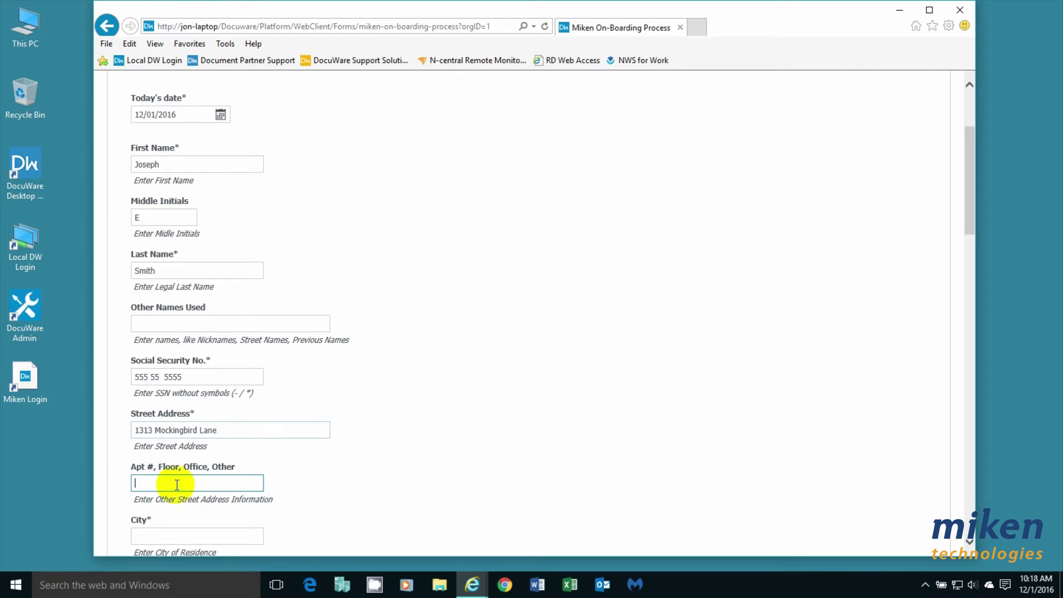
text(4)
scroll(423, 482, down, 3)
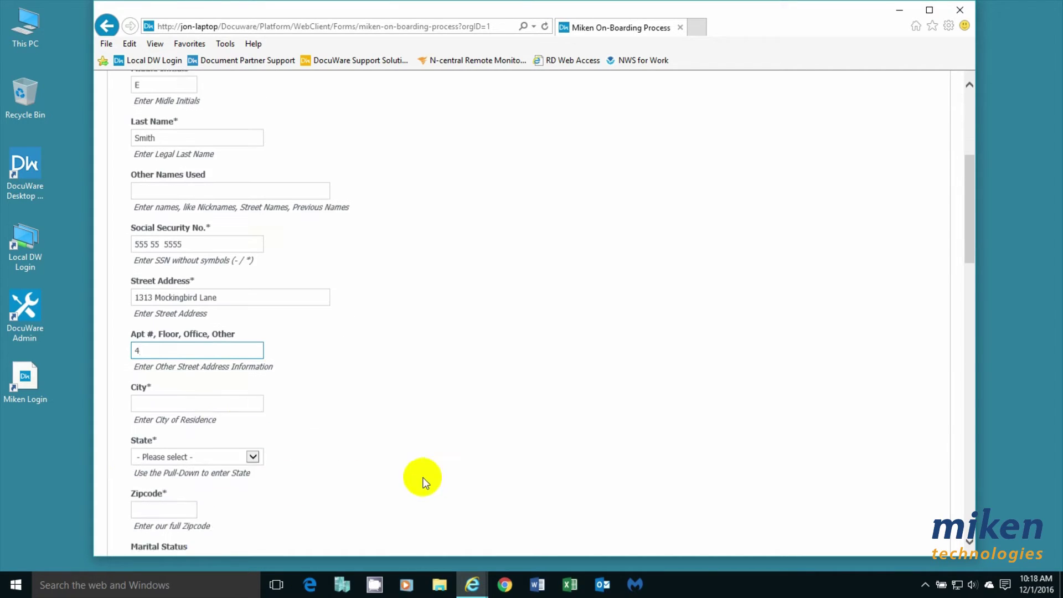
click(149, 391)
text(Dea)
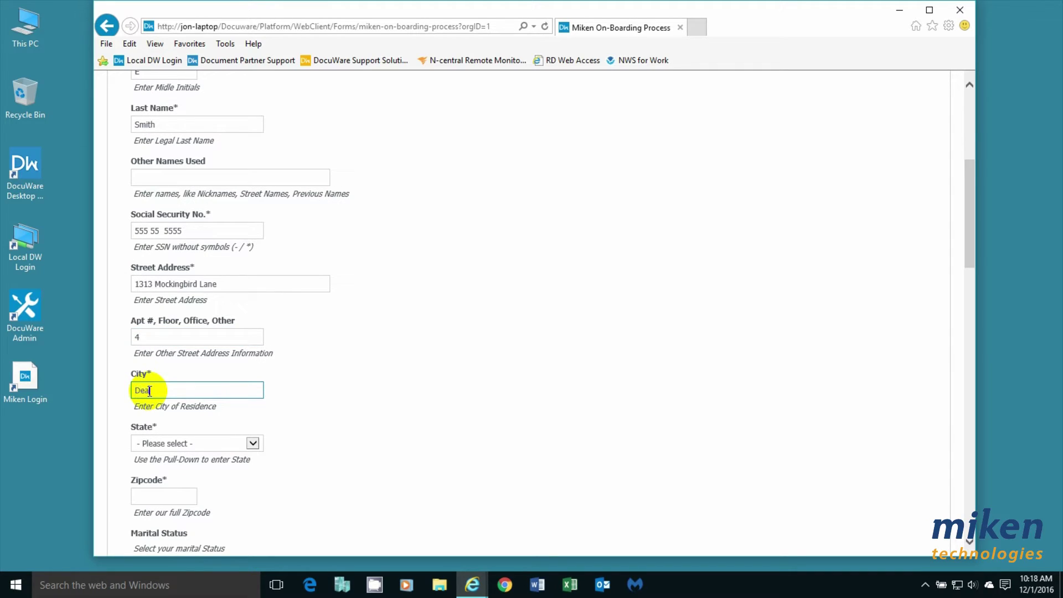
text(dwoood)
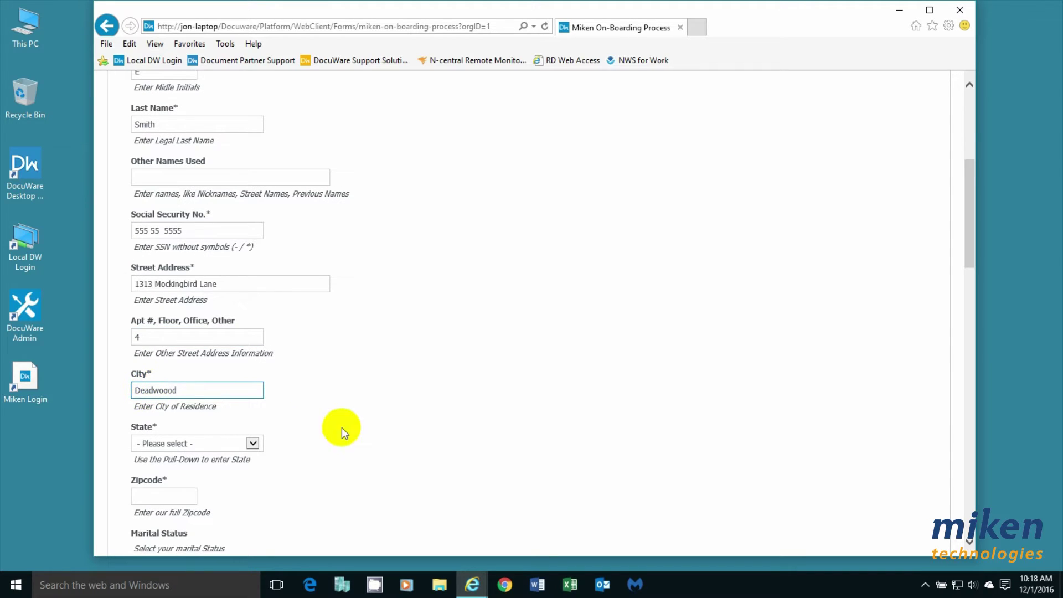
click(252, 444)
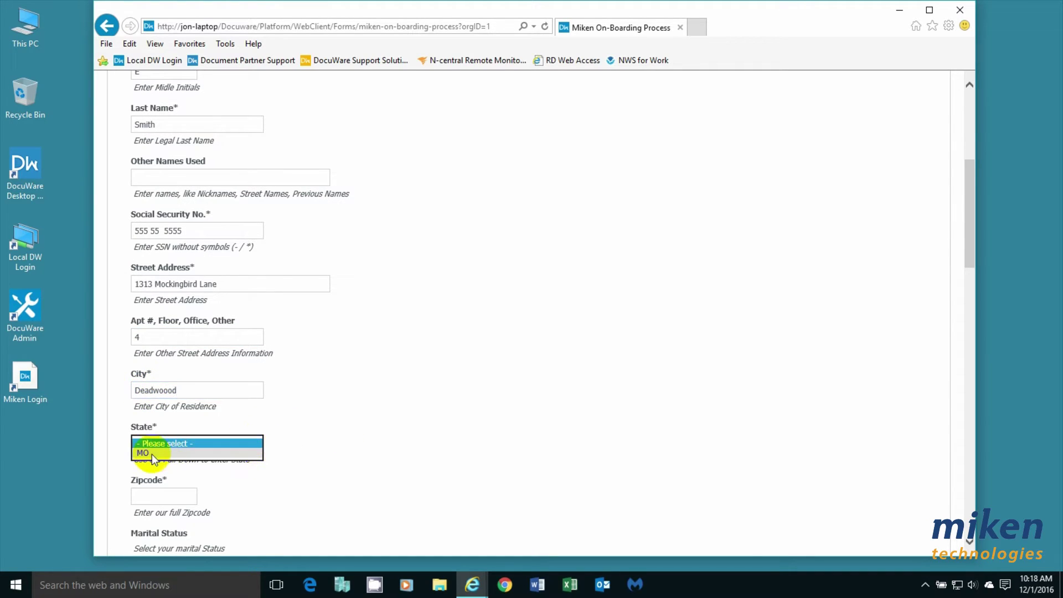
Enter the employee's zip code.
scroll(408, 415, down, 3)
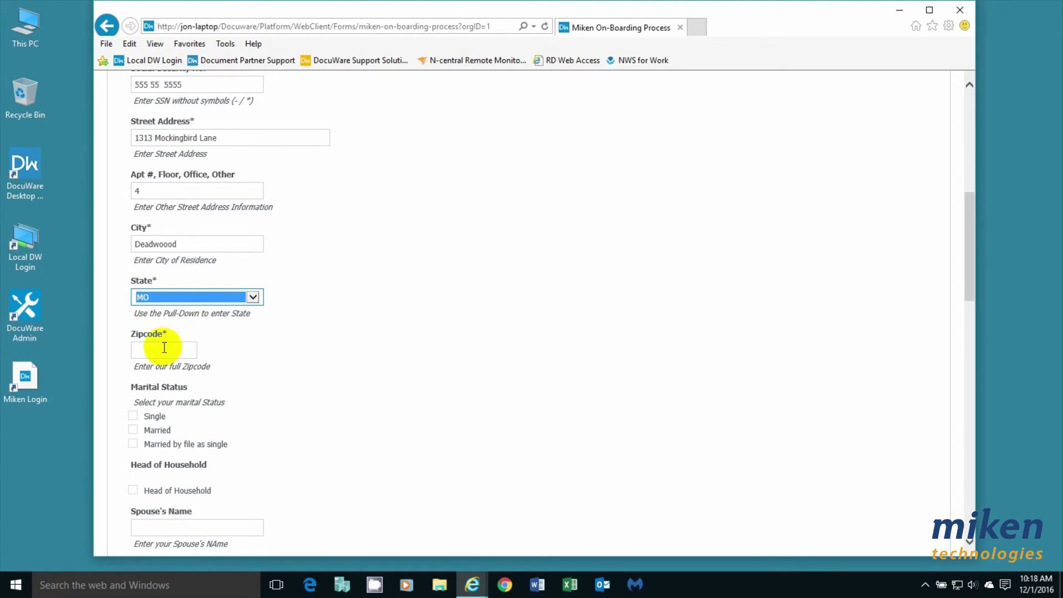
click(160, 351)
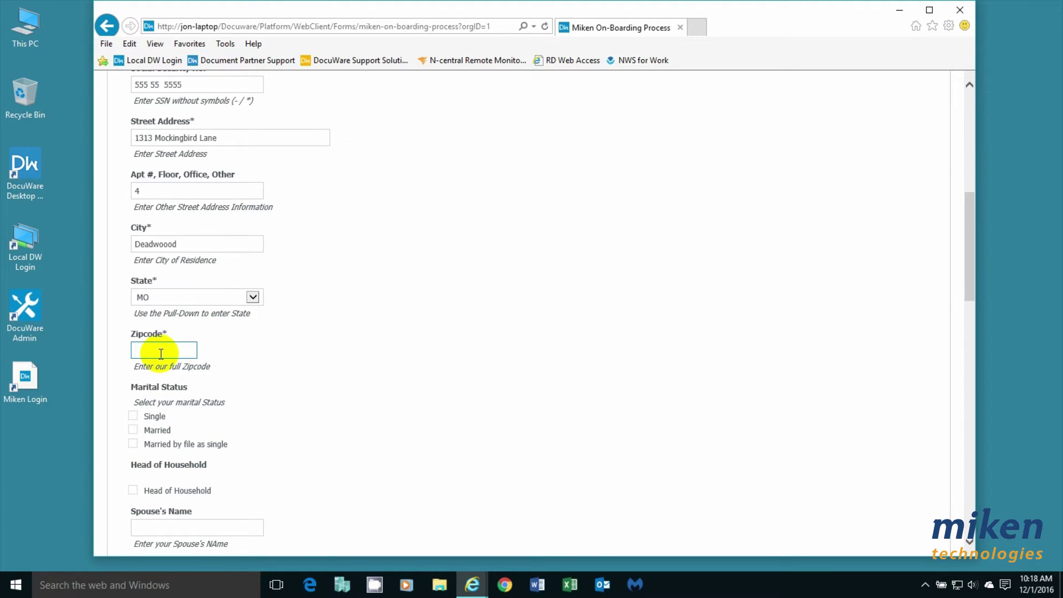
text(43999)
Tick Married and Head of Household and enter the spouse's name.
click(134, 430)
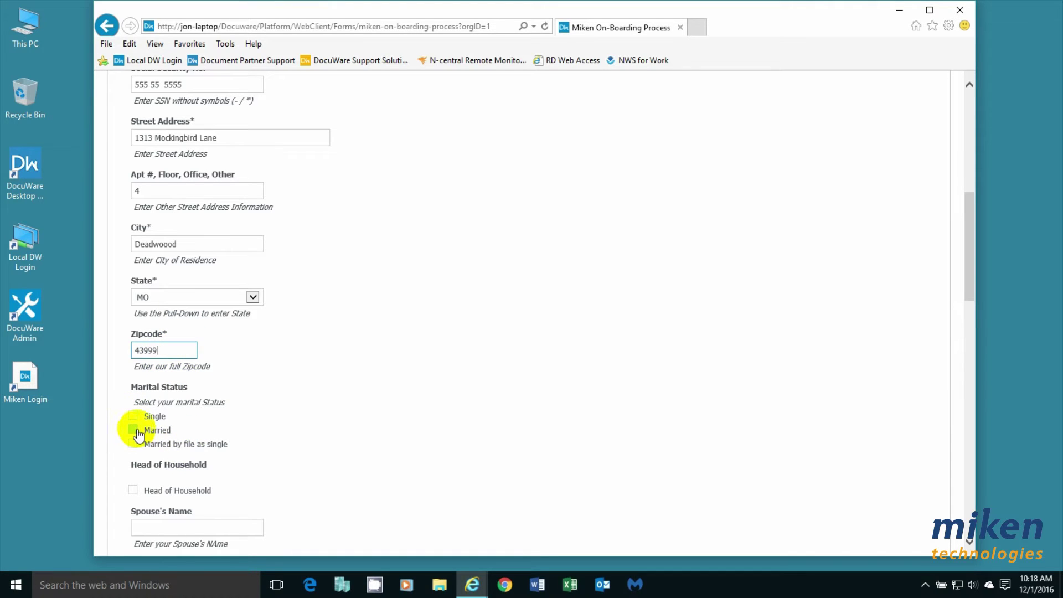
scroll(334, 418, down, 3)
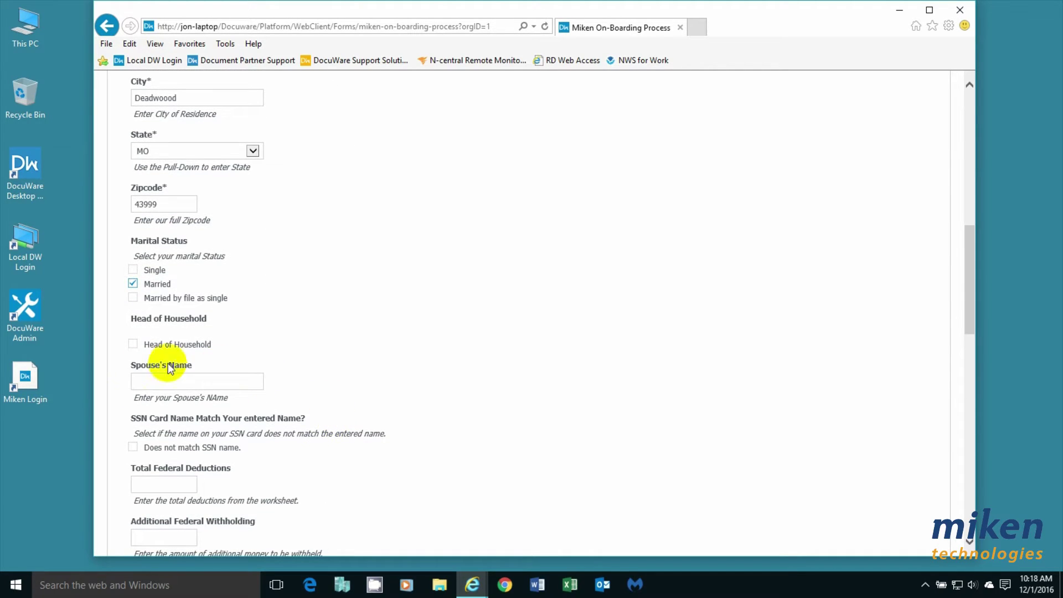
click(134, 344)
click(173, 380)
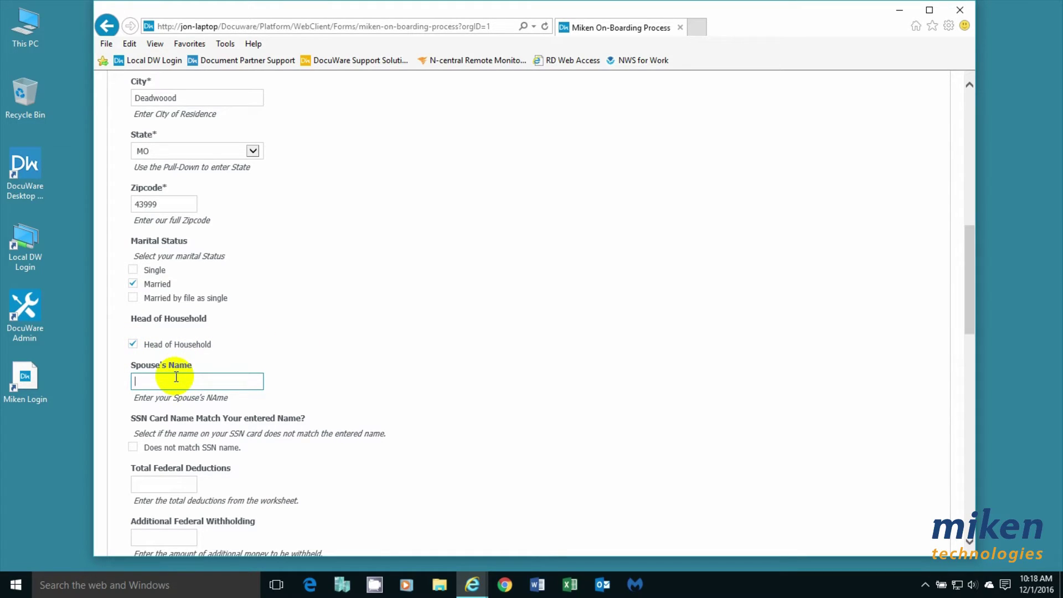
text(Mortisha)
Enter 3 for both Total Federal Deductions and Total State Deductions.
scroll(382, 335, down, 1)
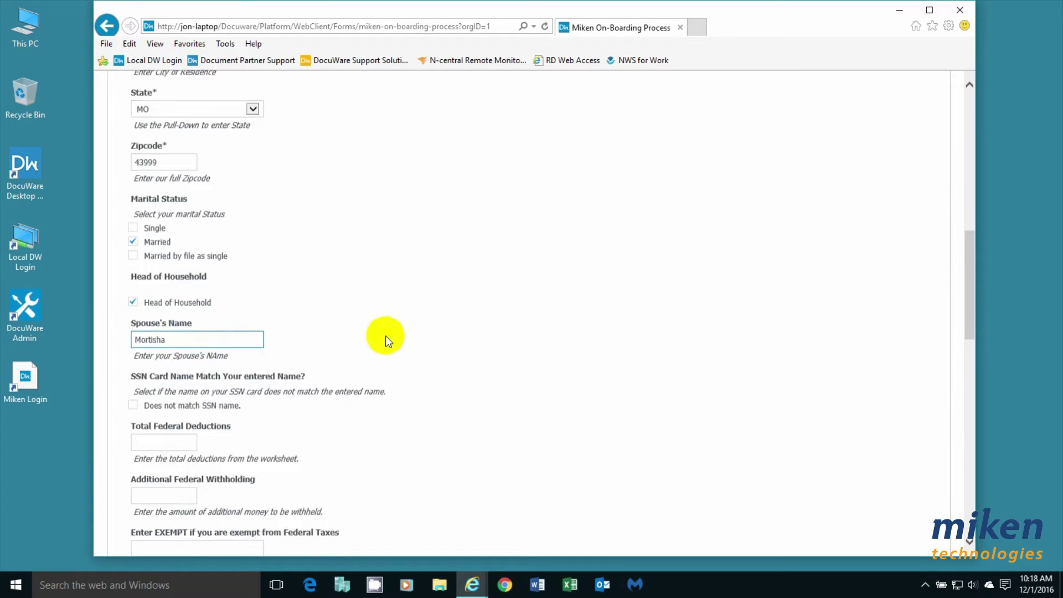
scroll(385, 335, down, 2)
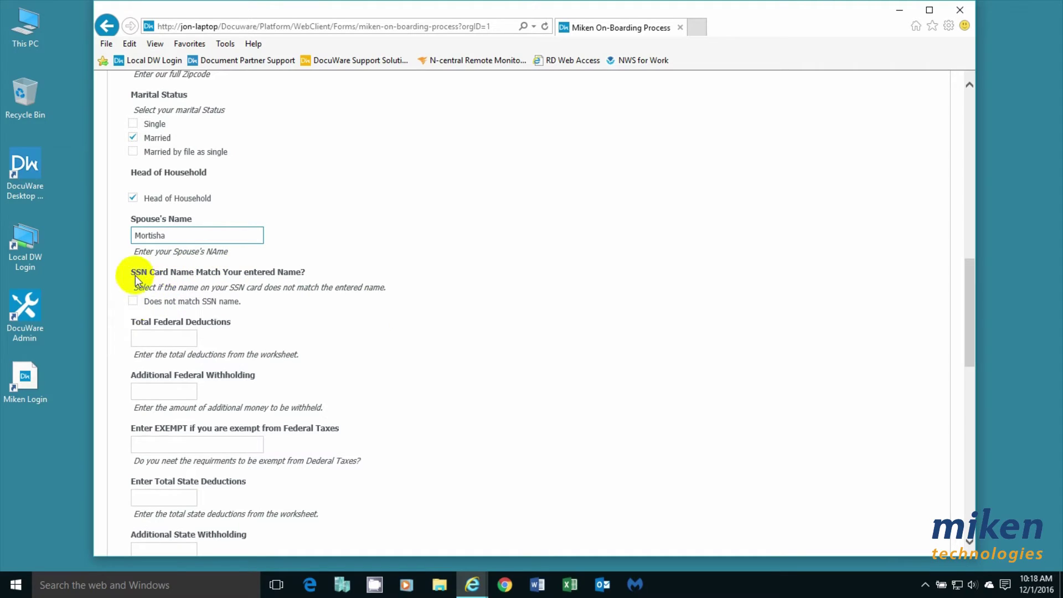
click(163, 338)
text(3)
scroll(460, 336, down, 3)
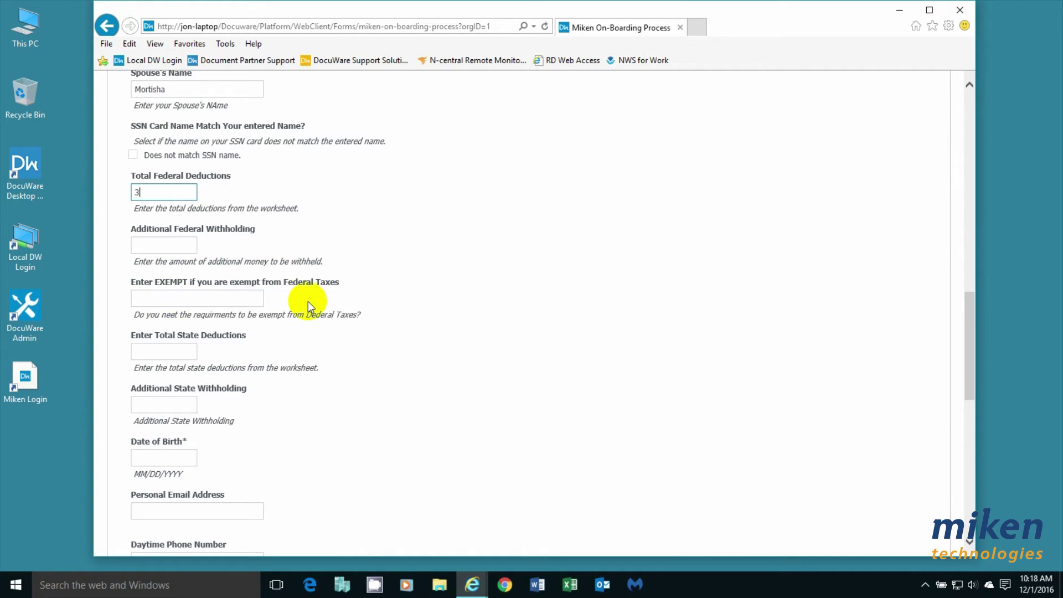
click(159, 351)
text(3)
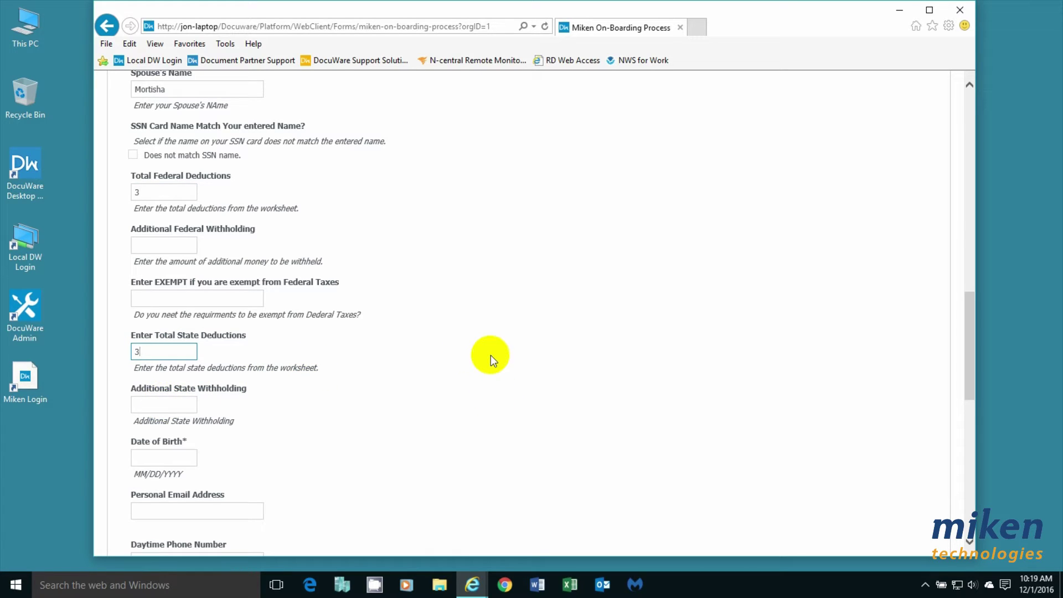
Enter the employee's date of birth.
scroll(454, 349, down, 2)
scroll(441, 345, down, 1)
click(148, 313)
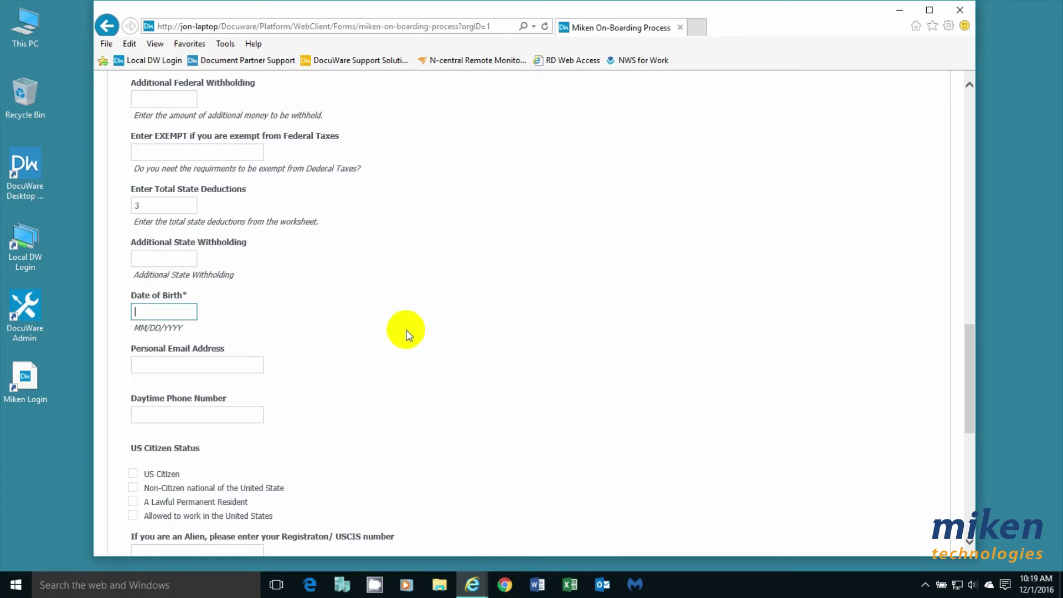
text(07/01/1884)
Enter the daytime phone number and tick US Citizen as the citizenship status.
scroll(421, 345, down, 3)
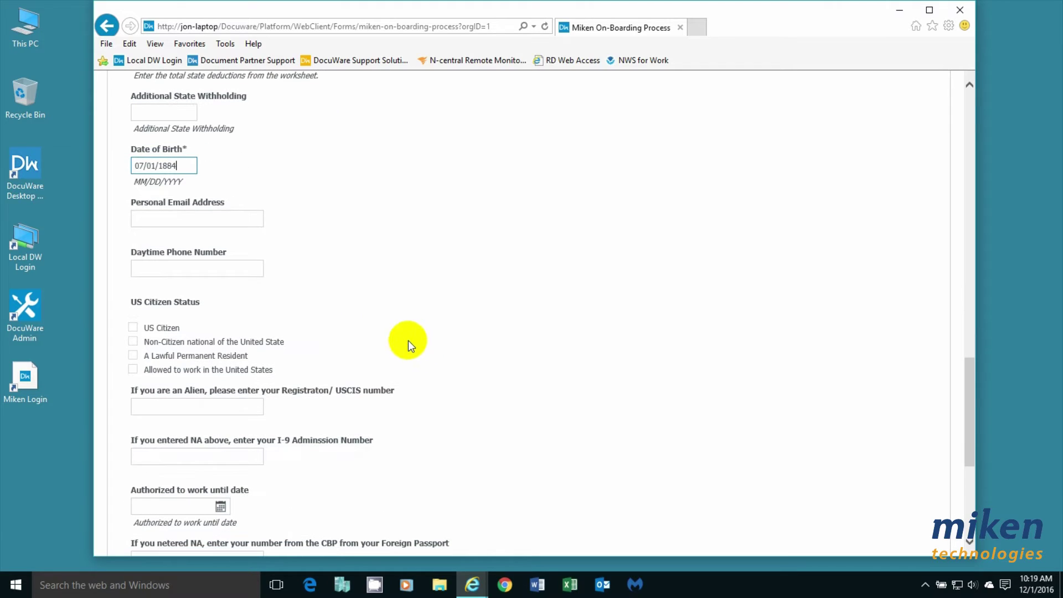
click(160, 270)
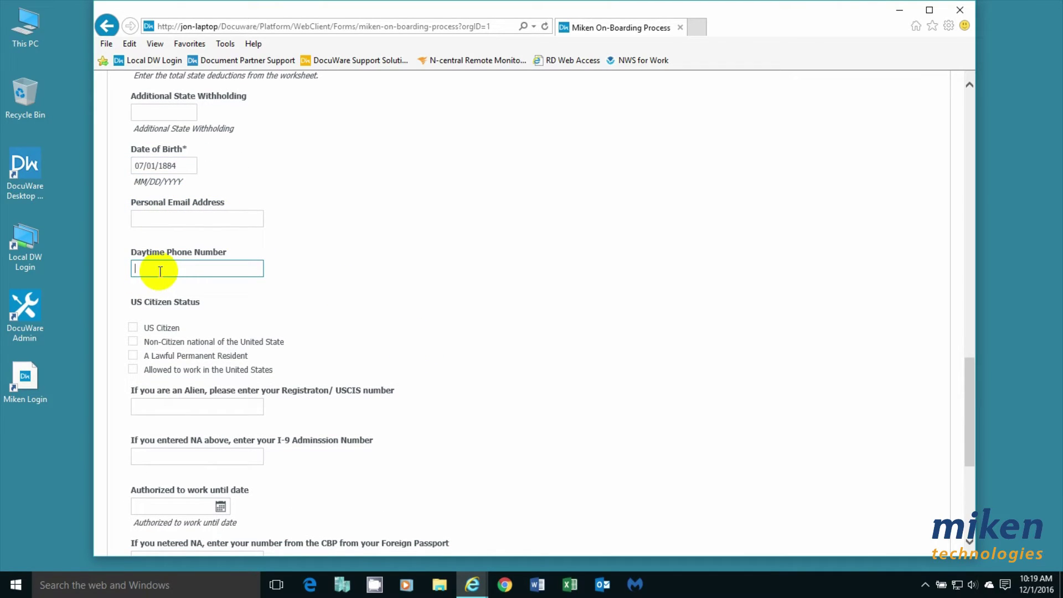
text(999-999-9999)
click(133, 328)
scroll(413, 332, down, 3)
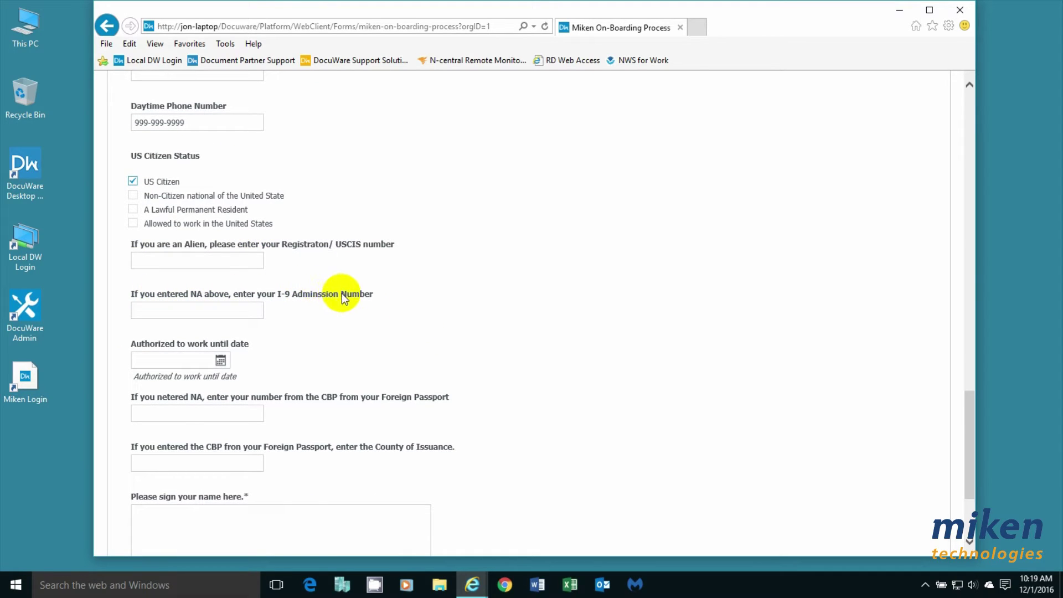
scroll(391, 331, down, 2)
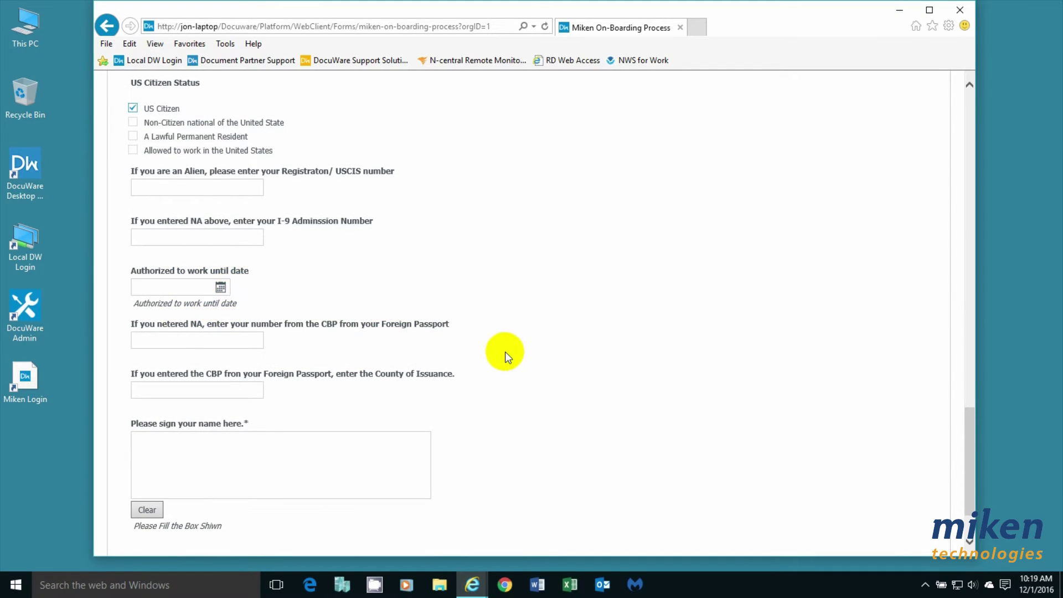
Draw the employee's signature in the signature box, redrawing it once, and submit the form.
scroll(505, 351, down, 2)
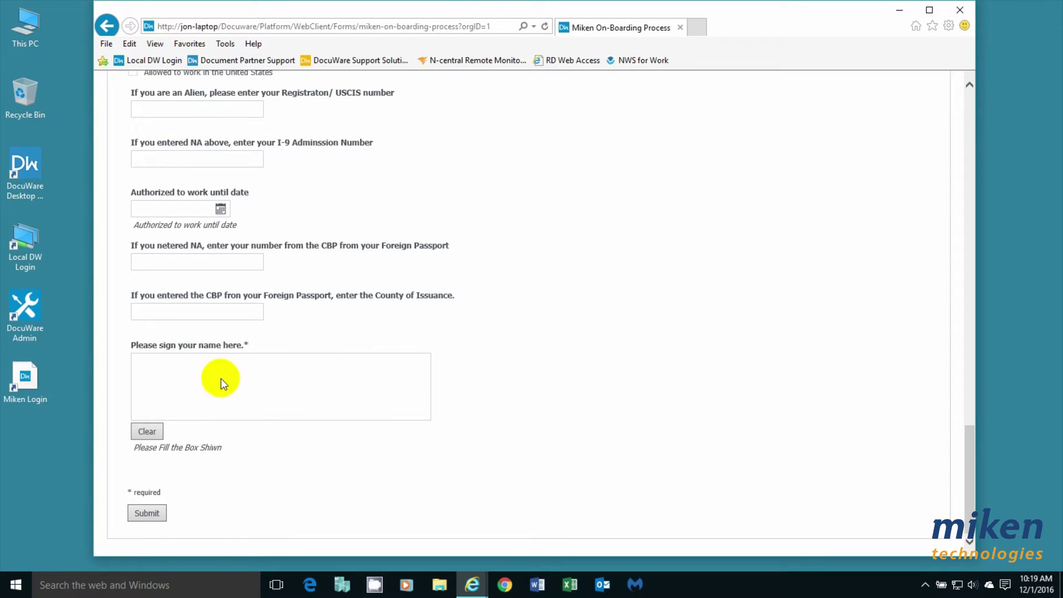
mouse_move(147, 397)
mouse_down()
mouse_move(153, 363)
mouse_move(143, 408)
mouse_move(157, 380)
mouse_move(166, 393)
mouse_move(182, 387)
mouse_move(160, 387)
mouse_move(206, 393)
mouse_move(209, 404)
mouse_move(237, 388)
mouse_move(217, 415)
mouse_move(235, 390)
mouse_move(245, 400)
mouse_move(266, 381)
mouse_move(274, 403)
mouse_move(304, 392)
mouse_move(357, 401)
mouse_move(364, 392)
mouse_move(367, 402)
mouse_up()
click(158, 436)
mouse_move(151, 391)
mouse_down()
mouse_move(151, 373)
mouse_move(169, 399)
mouse_move(175, 387)
mouse_move(218, 382)
mouse_move(228, 400)
mouse_move(244, 361)
mouse_move(249, 387)
mouse_move(287, 396)
mouse_move(306, 375)
mouse_move(304, 391)
mouse_move(325, 384)
mouse_move(333, 396)
mouse_move(354, 367)
mouse_move(384, 390)
mouse_up()
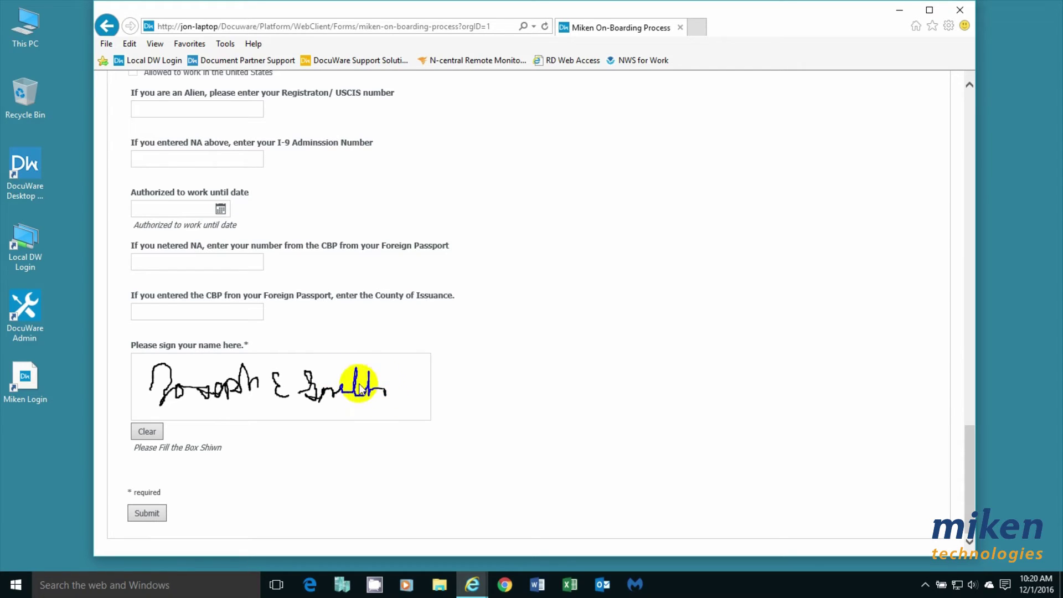
drag(354, 366, 344, 377)
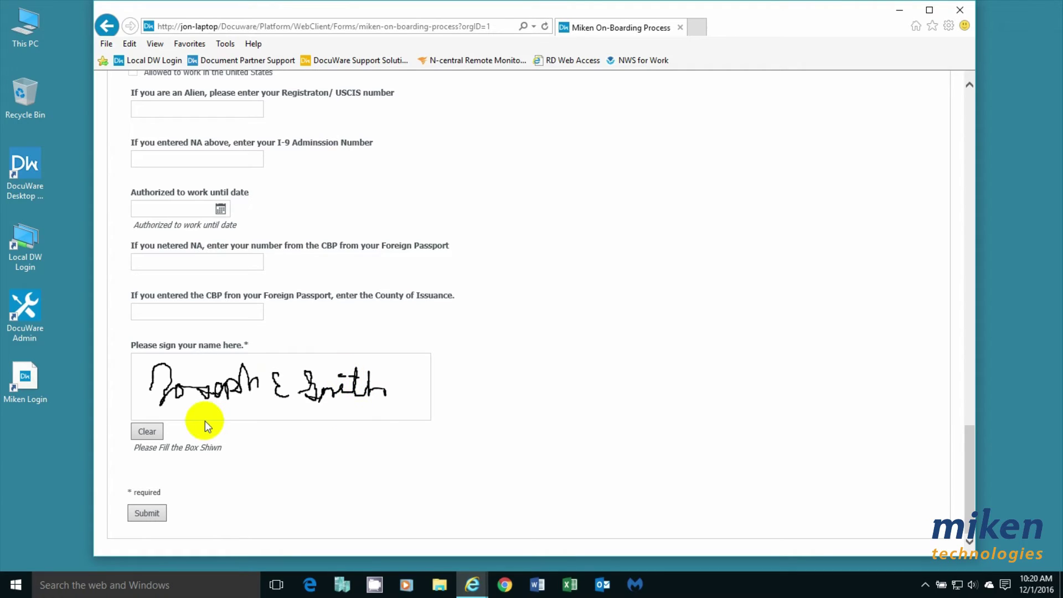
click(150, 519)
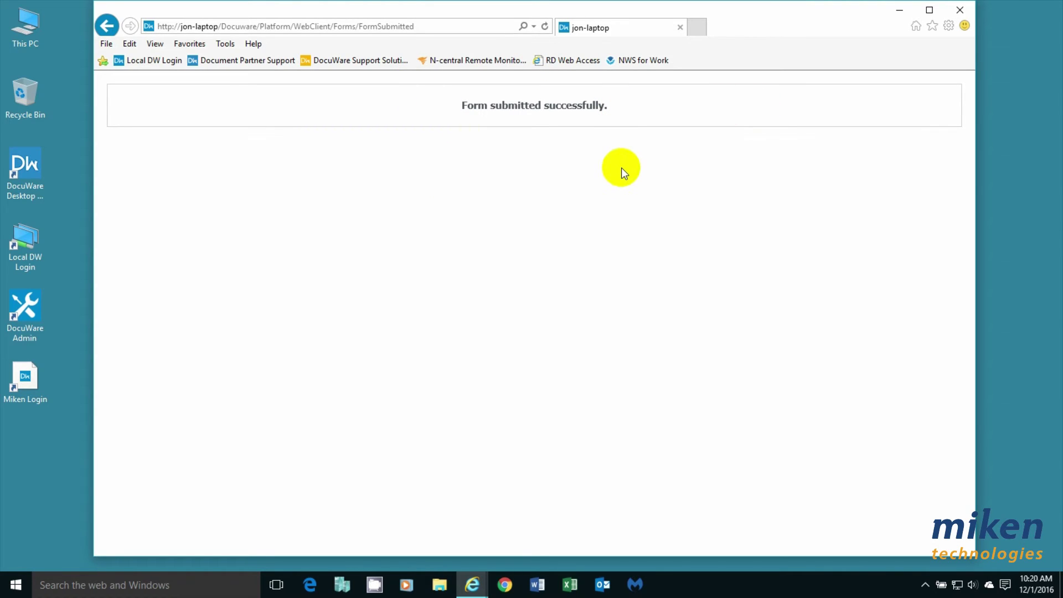
Close the browser window showing the submission confirmation.
click(680, 27)
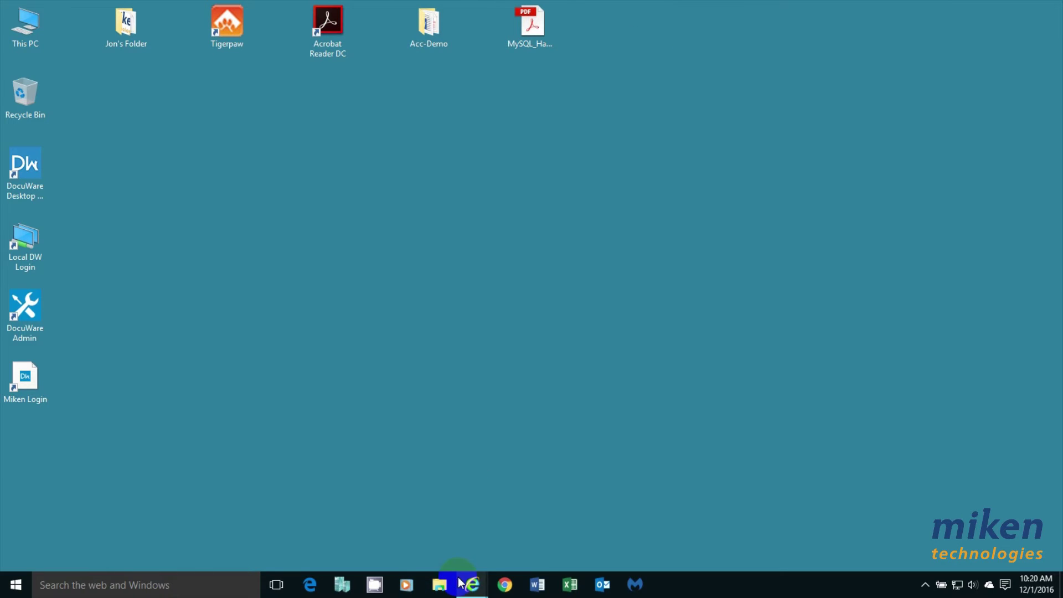
Bring the DocuWare Web Client window back up from the taskbar.
mouse_move(471, 585)
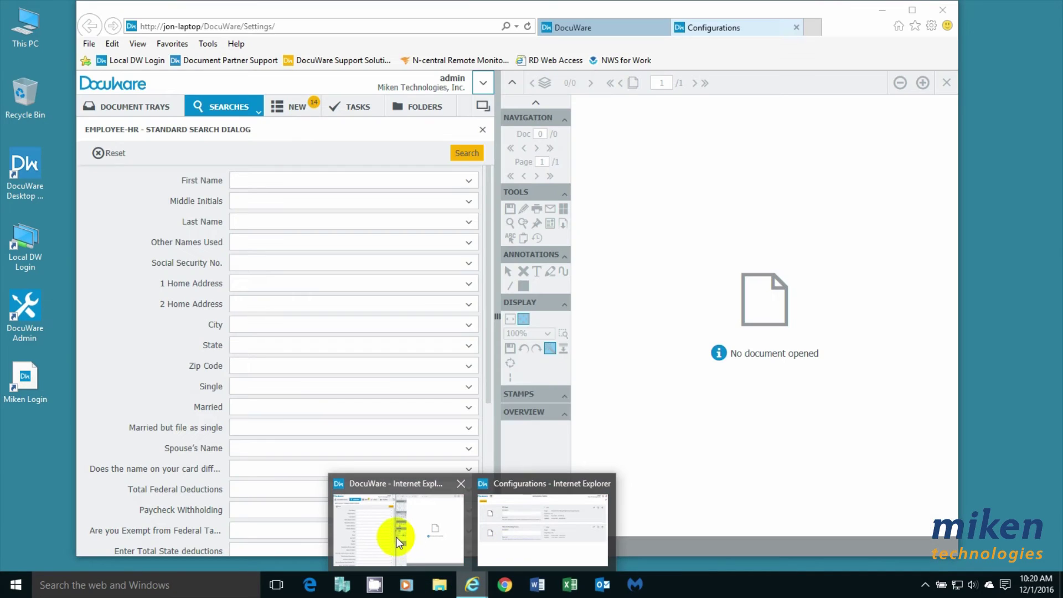
click(396, 537)
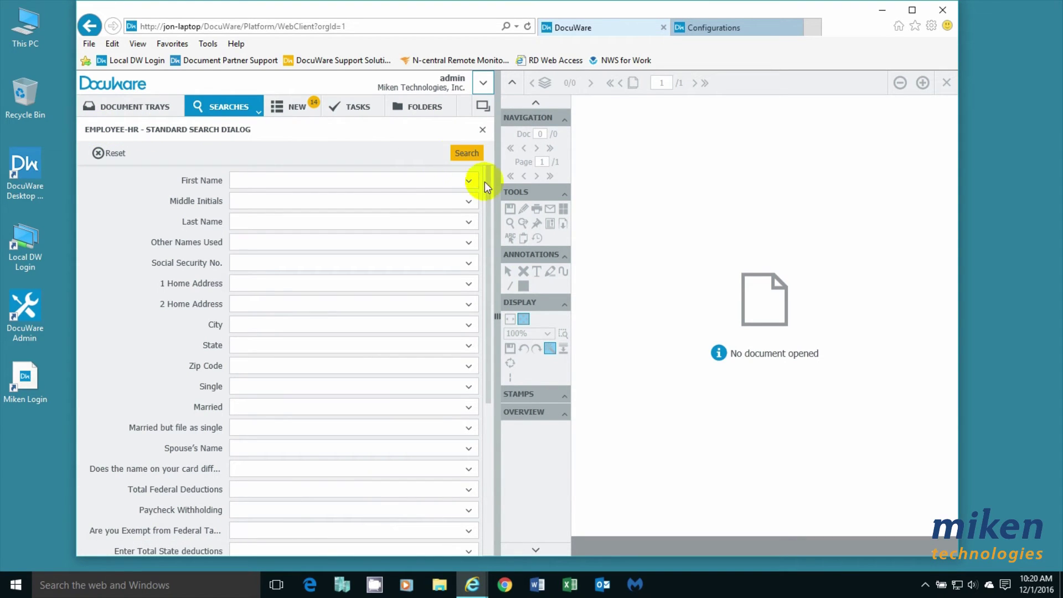
drag(488, 176, 495, 372)
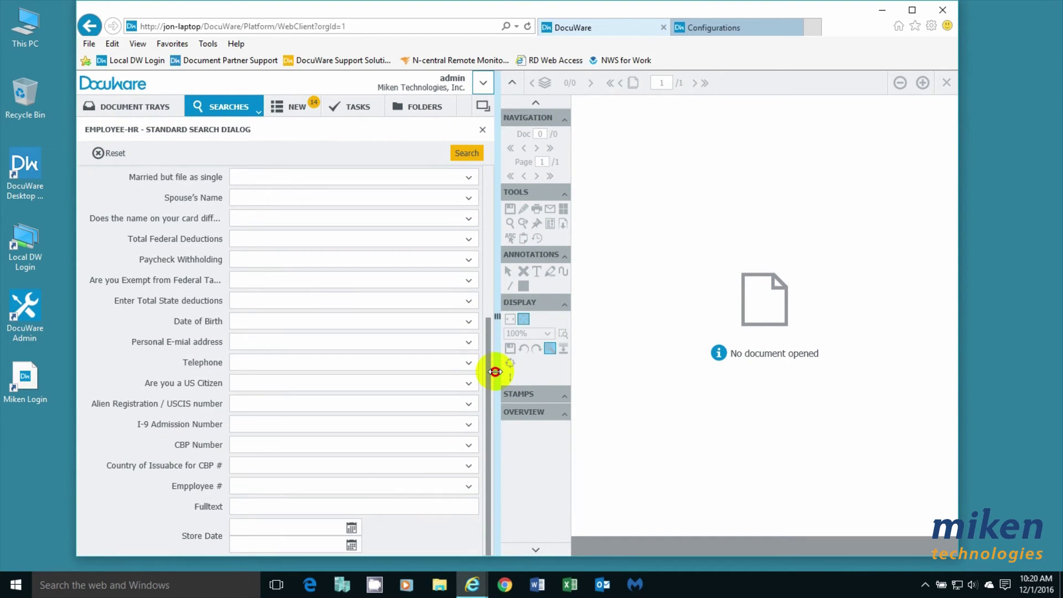
Search documents stored 12/01/2016 from 12:00 AM to 11:59 PM and open the first result.
click(238, 529)
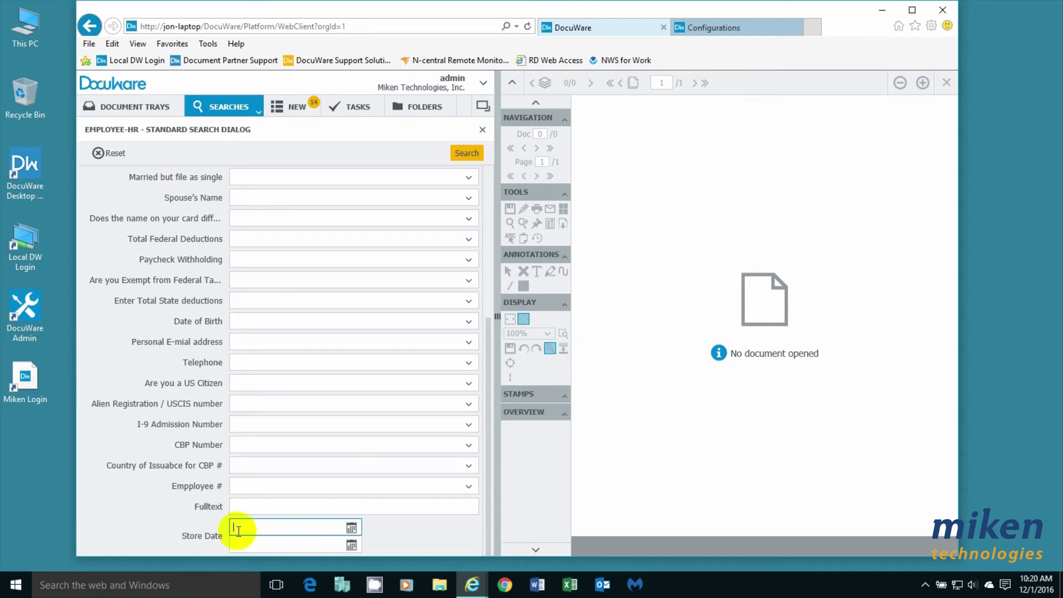
click(242, 533)
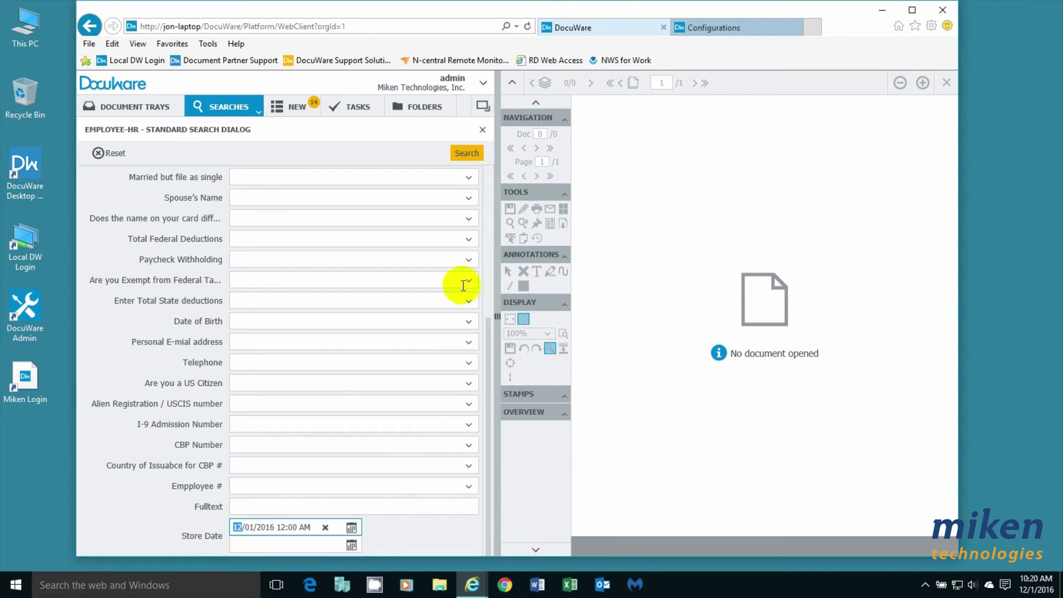
click(266, 546)
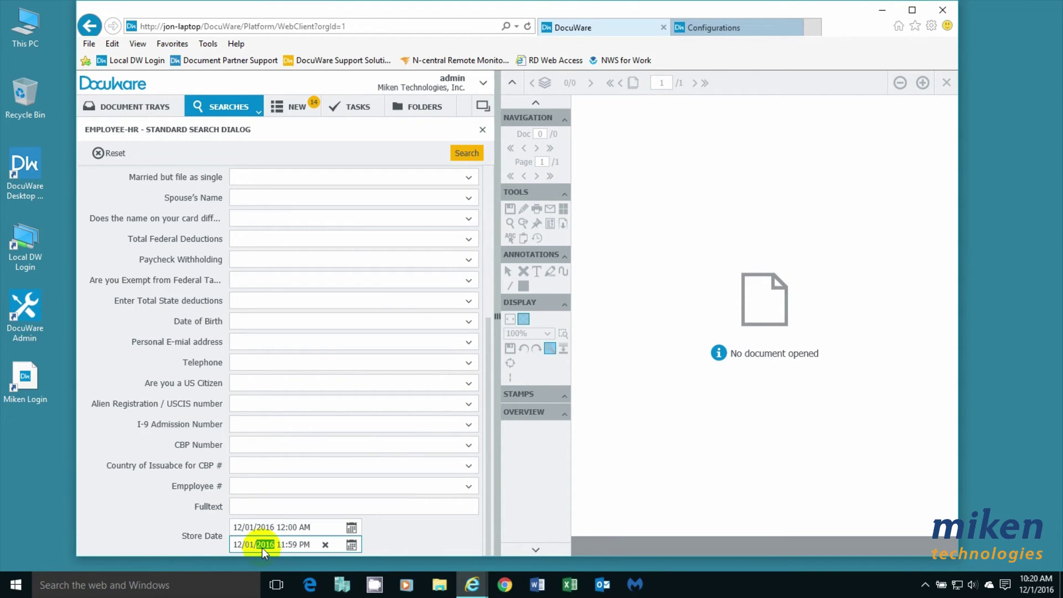
click(472, 157)
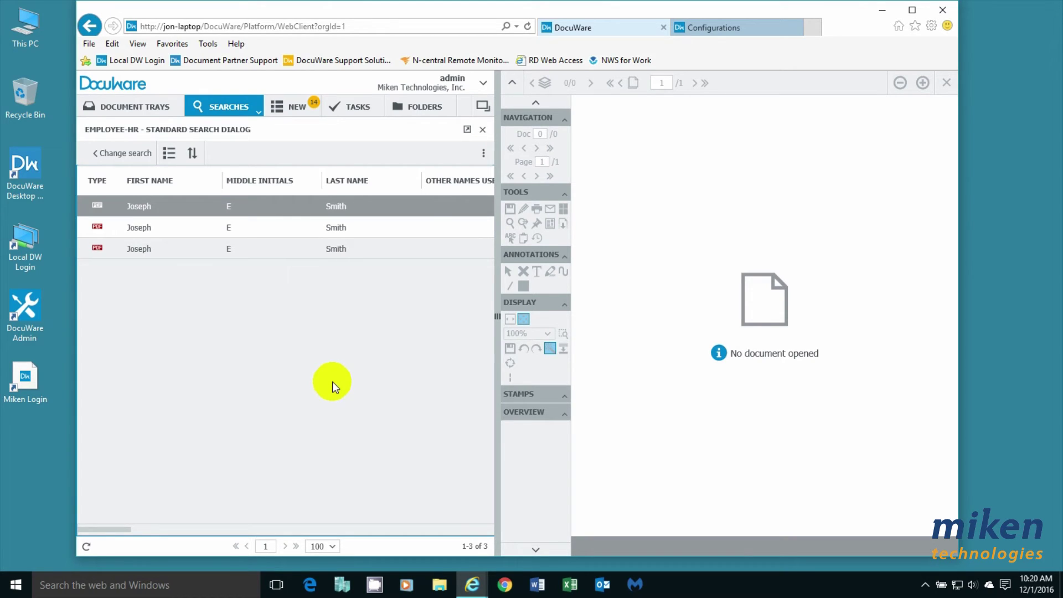
click(135, 208)
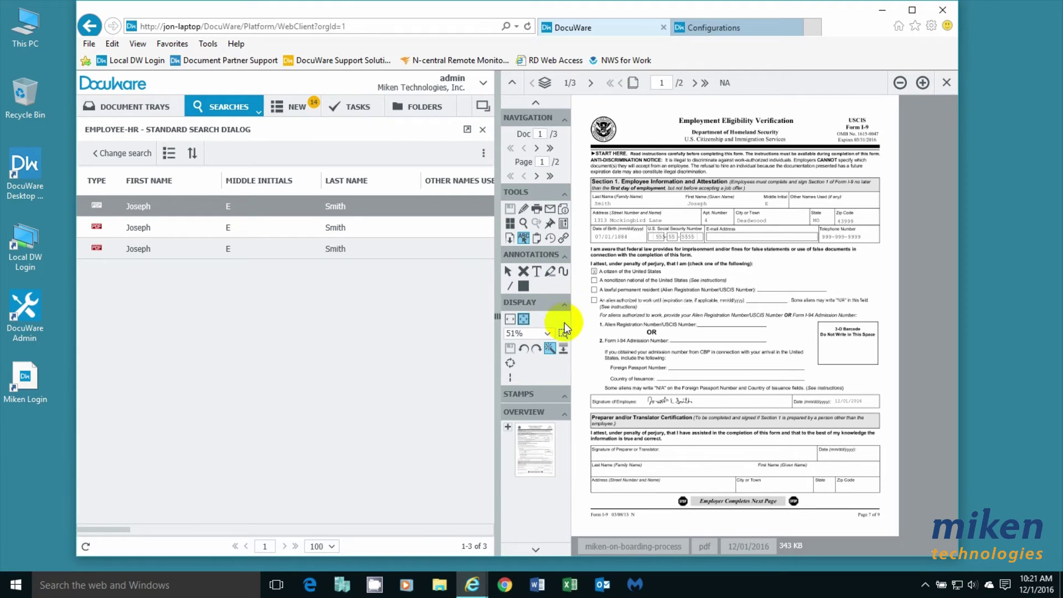
Zoom into Section 1 of the stored I-9, pan across its details and signature, then fit the page.
click(559, 333)
drag(578, 140, 740, 289)
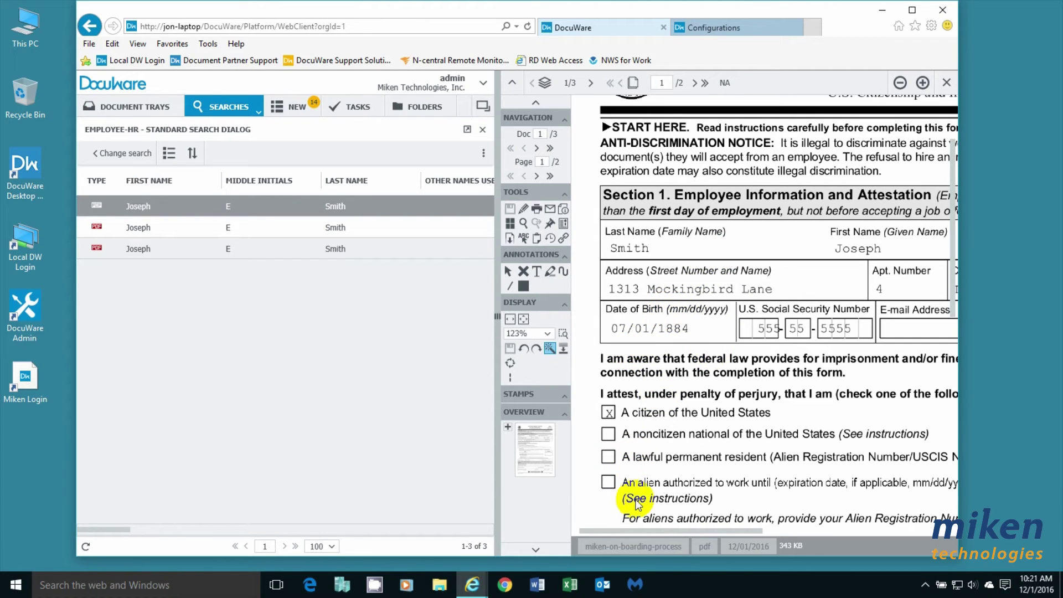
drag(657, 526, 851, 544)
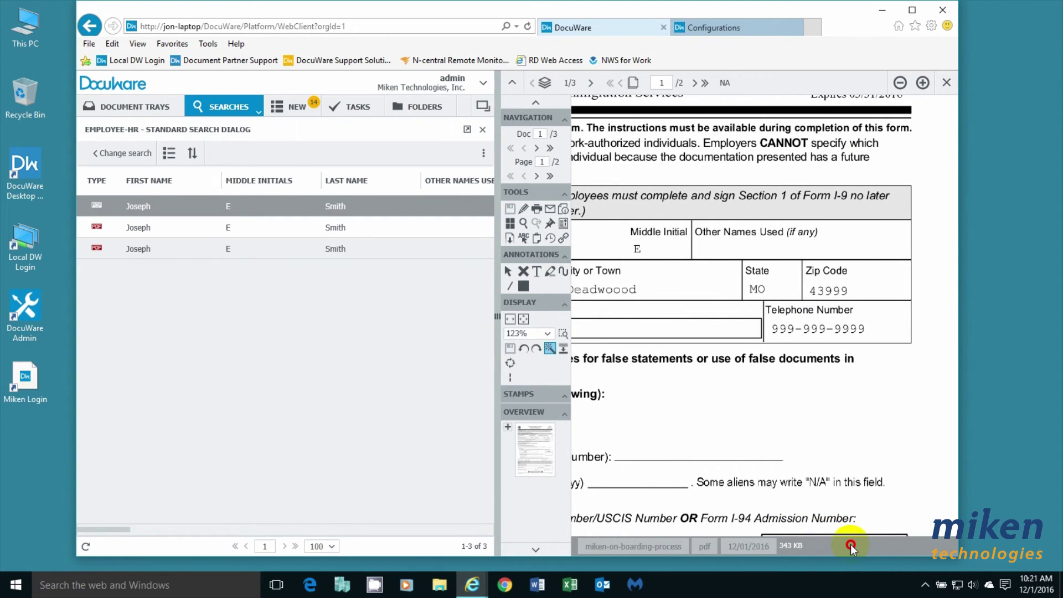
drag(850, 544, 617, 547)
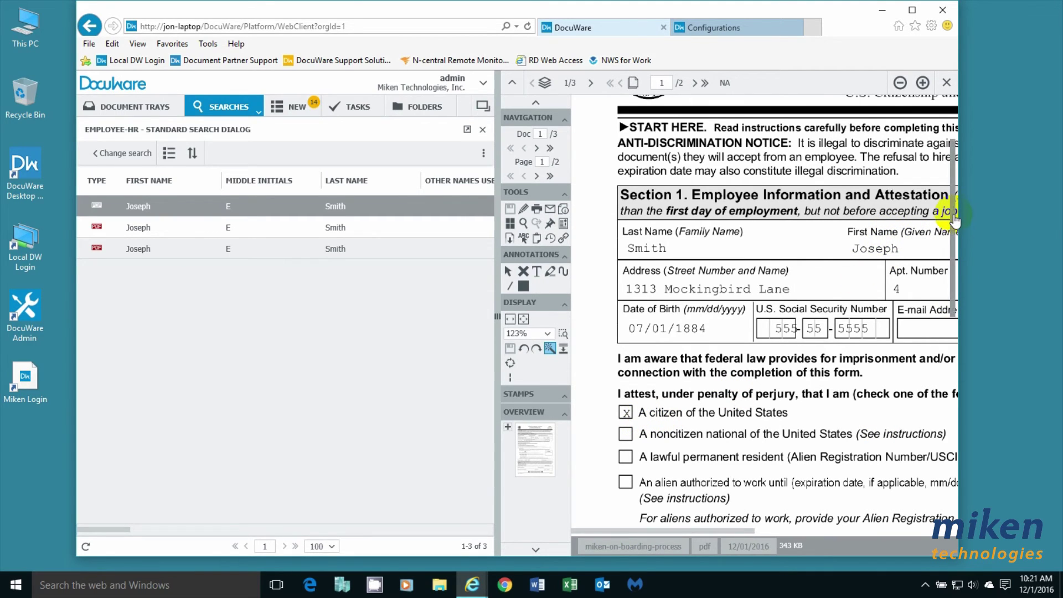
drag(957, 209, 942, 378)
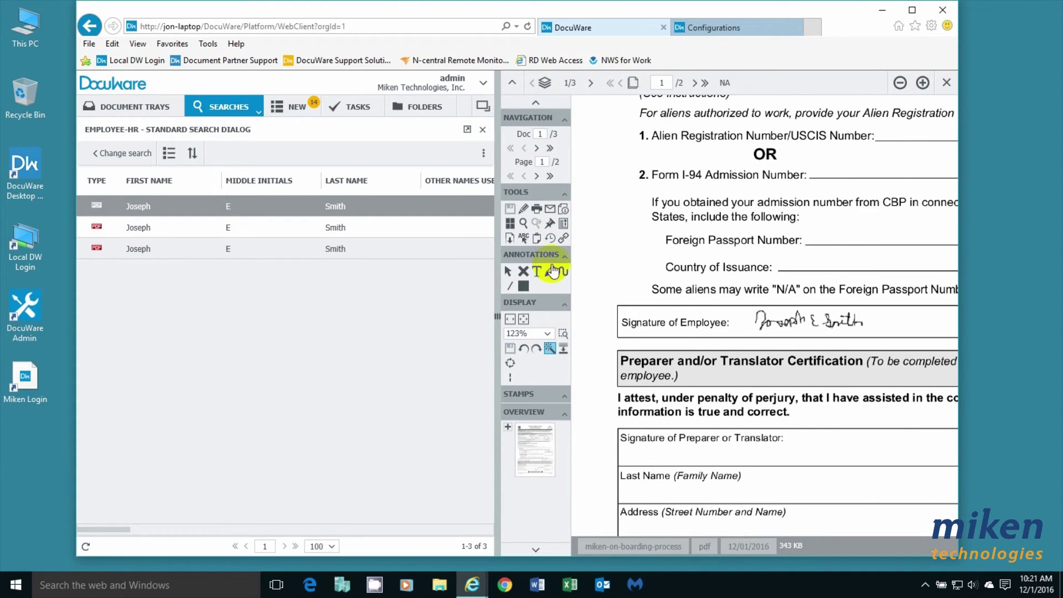
click(519, 321)
Open the second stored document, the Missouri W-4, and zoom in on its header section.
click(137, 227)
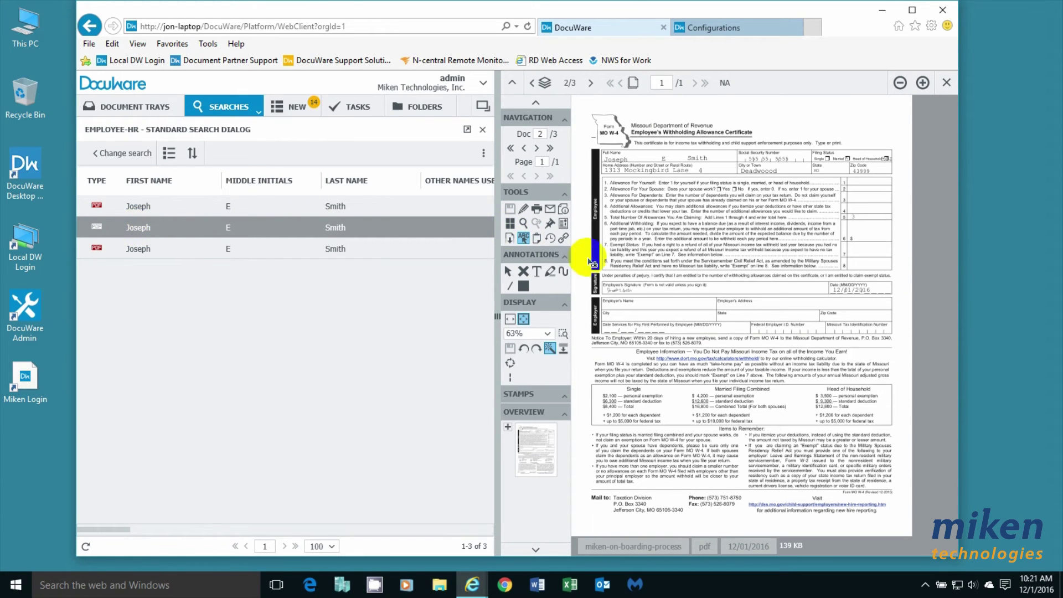
click(563, 332)
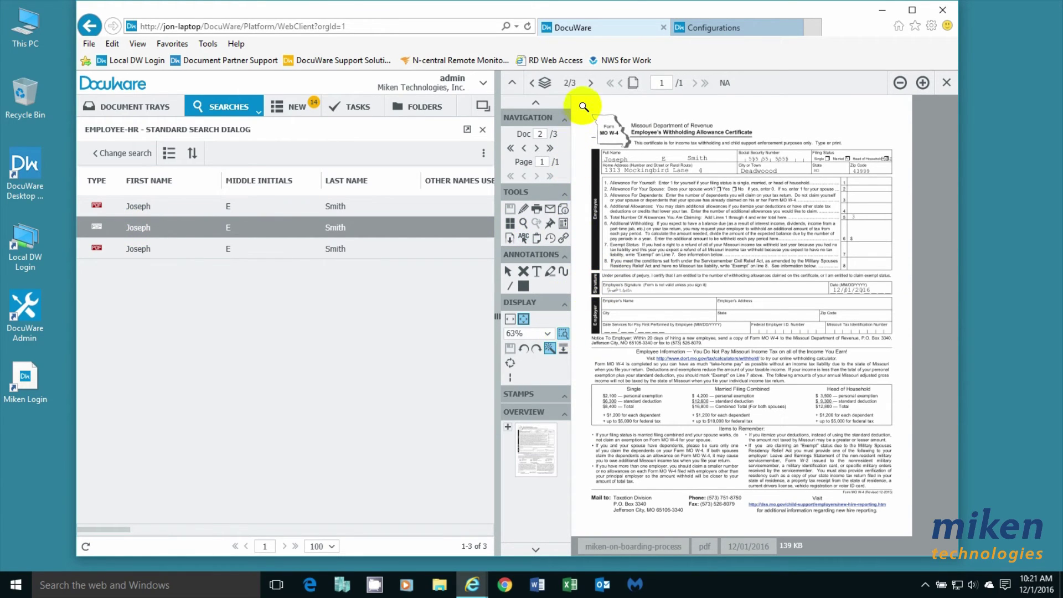
drag(580, 99, 724, 227)
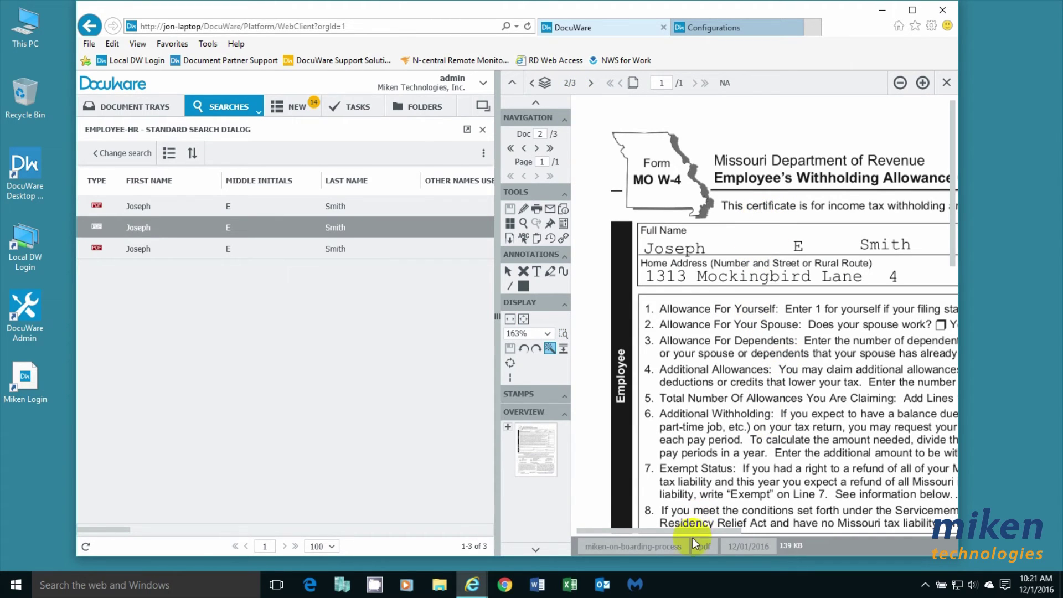
Pan across and down to check the 3 allowances, signature and 12/01/2016 date.
click(688, 531)
drag(687, 533, 886, 518)
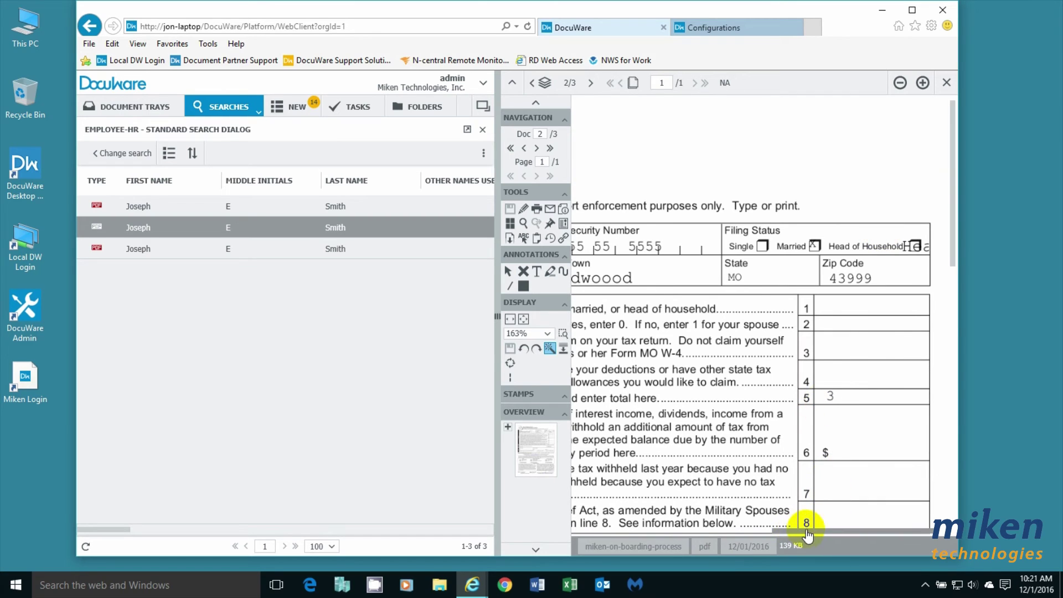
drag(806, 531, 609, 534)
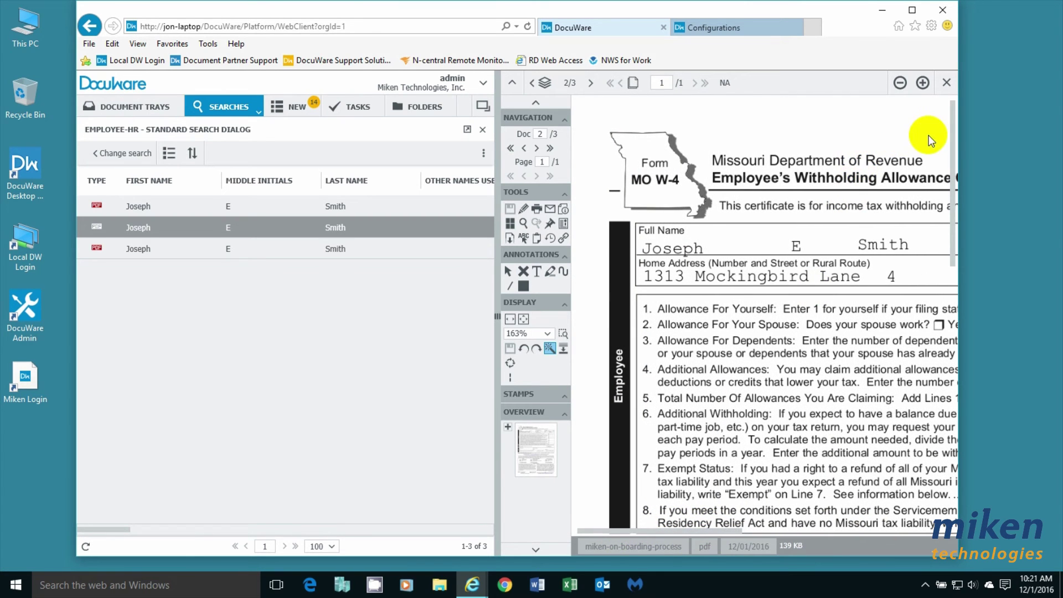
drag(954, 139, 966, 268)
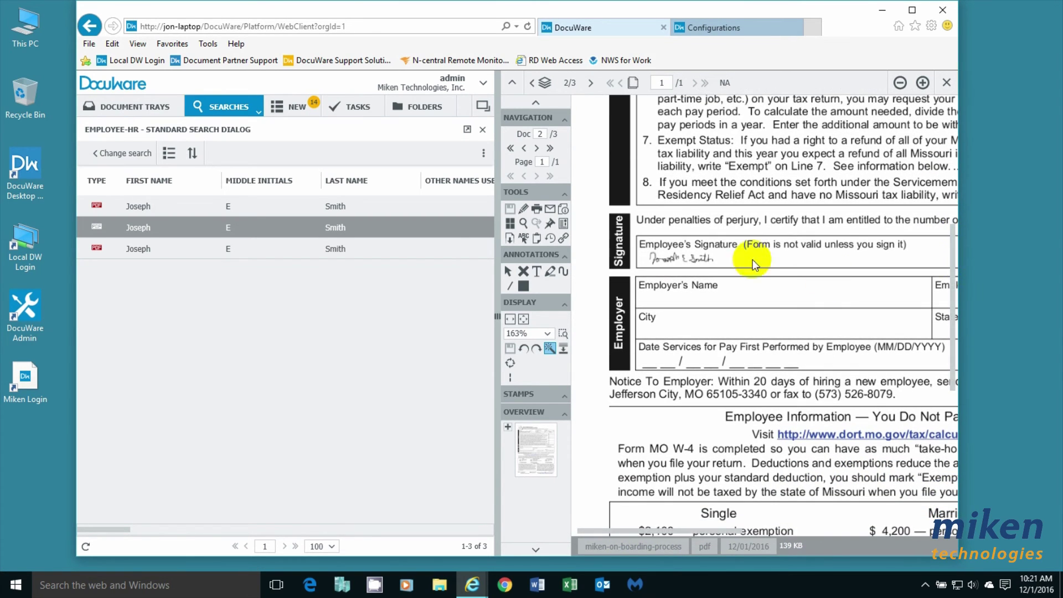
mouse_move(700, 529)
mouse_down()
mouse_move(917, 533)
mouse_move(672, 536)
mouse_up()
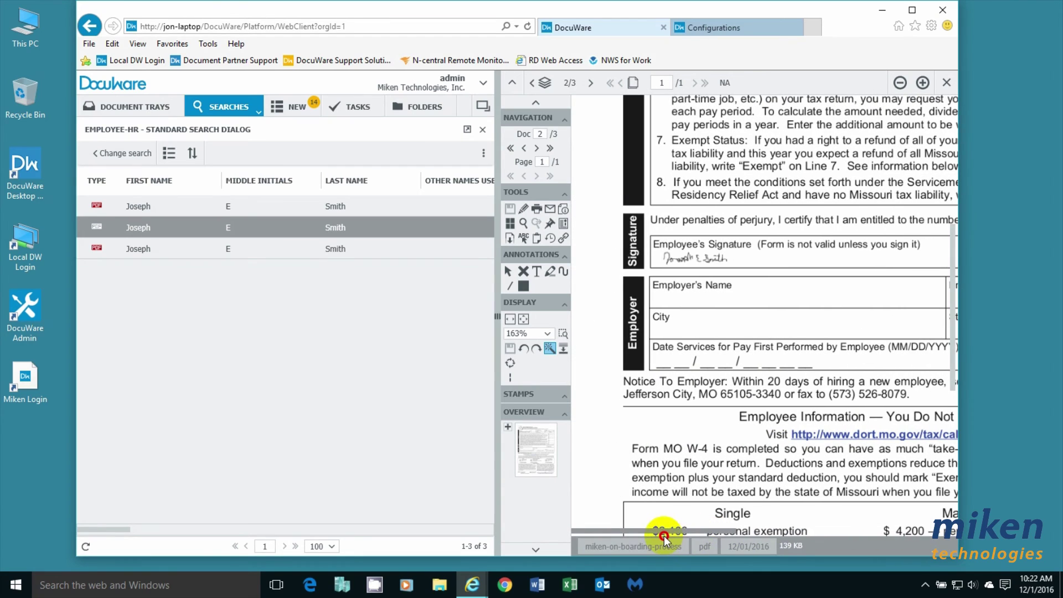
Open the third stored document, the federal W-4, zoom into its certificate, and pan across it.
click(147, 248)
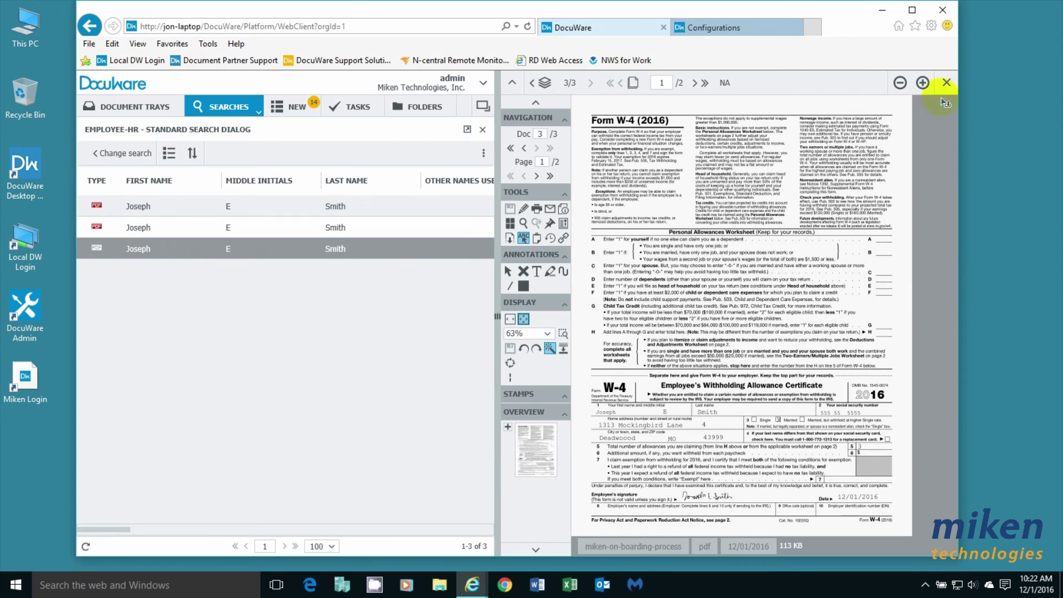
click(564, 332)
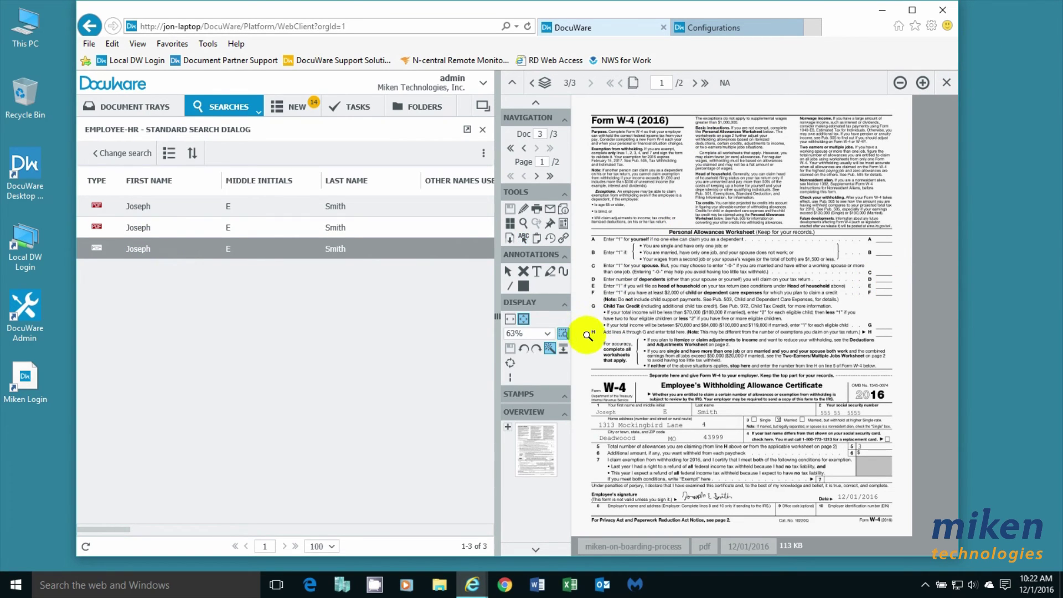
drag(582, 383, 755, 531)
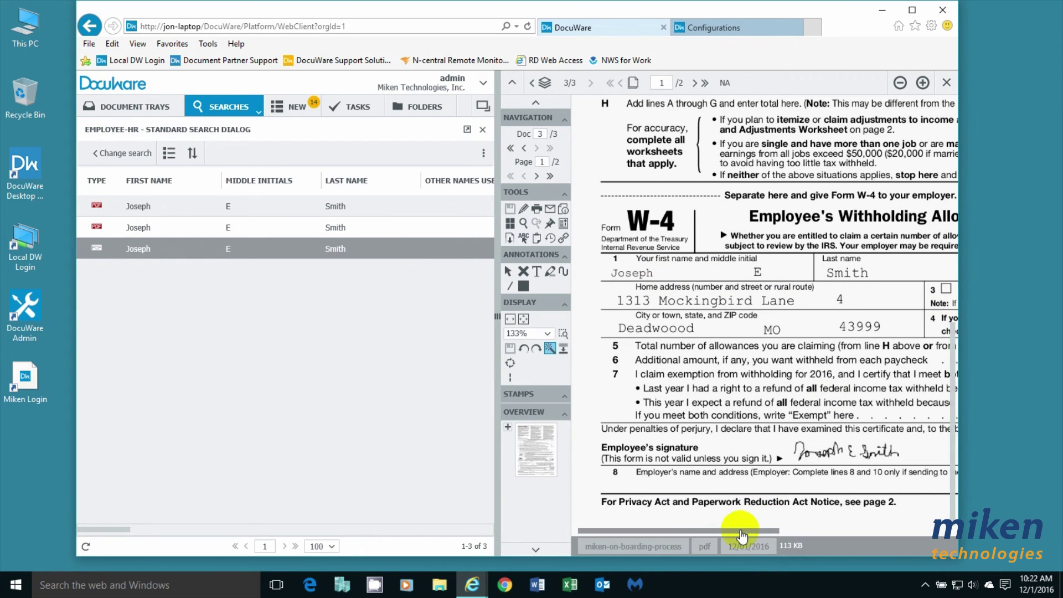
drag(745, 532, 906, 540)
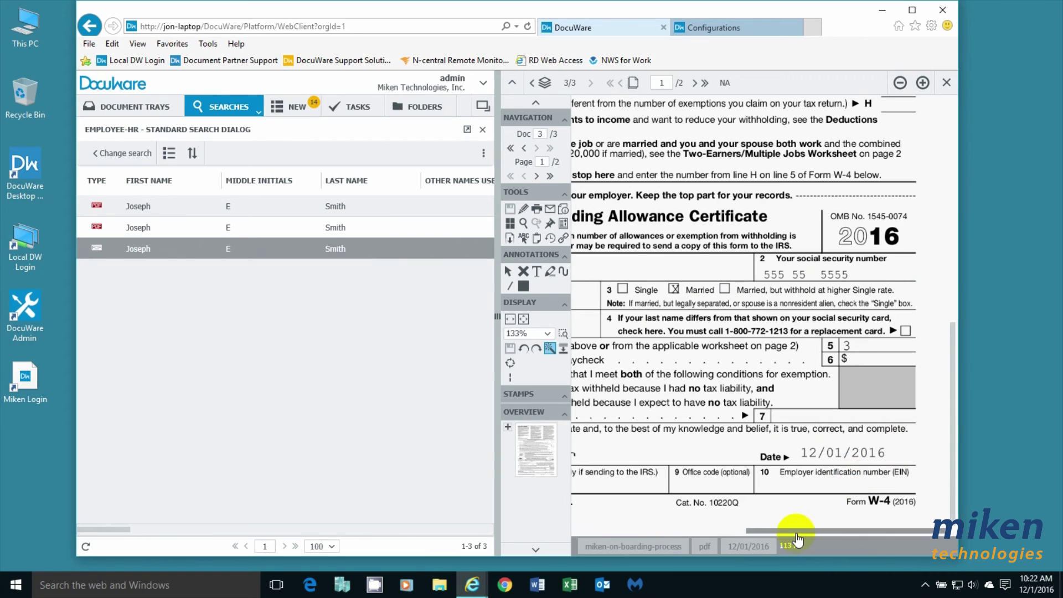
drag(798, 537, 458, 540)
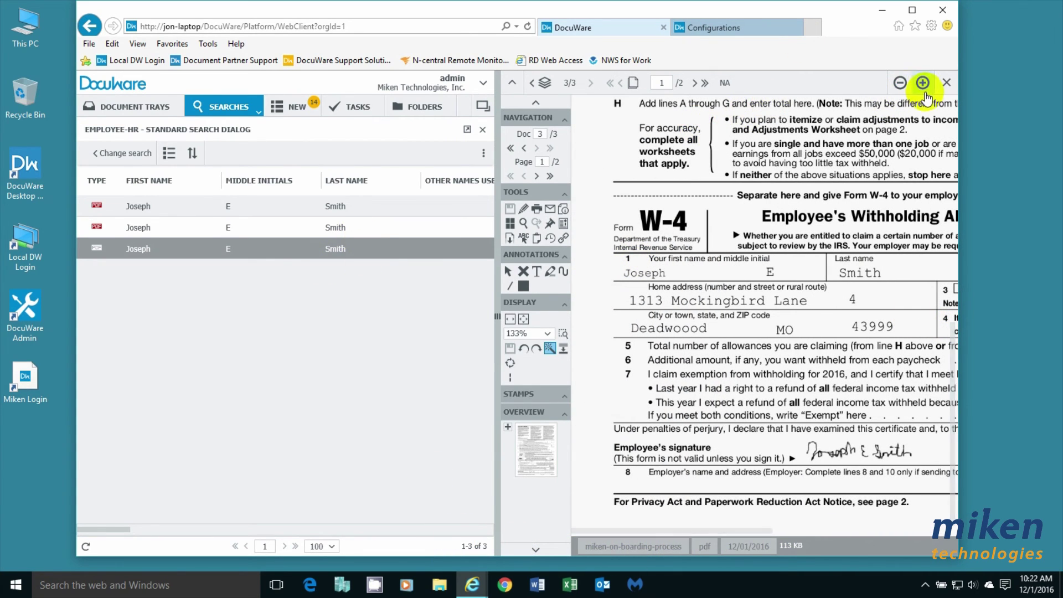
click(523, 322)
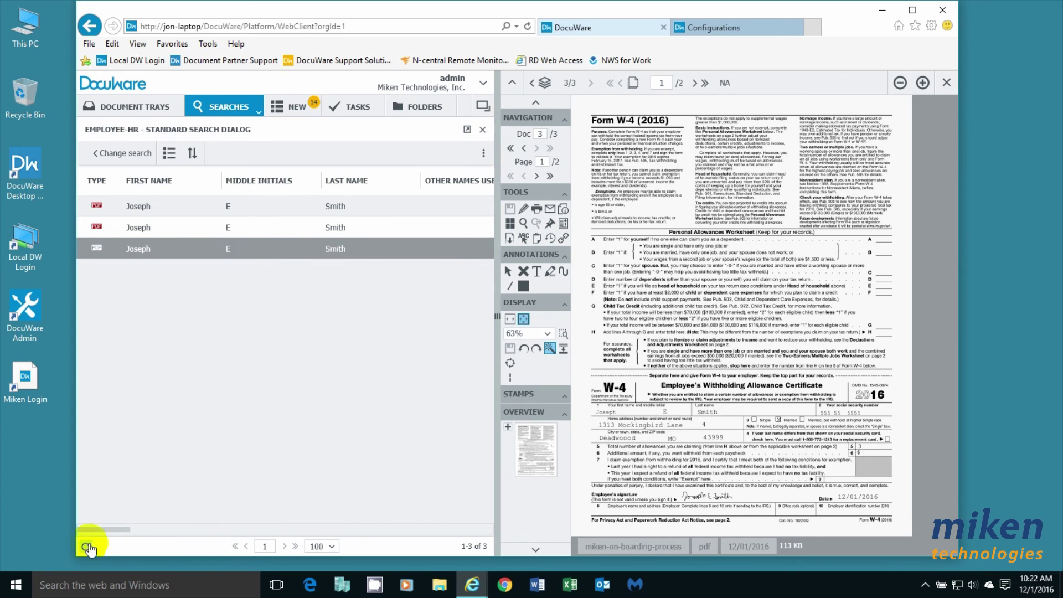
Scroll the result list columns to review the indexed name, address and deductions fields.
drag(111, 530, 31, 521)
drag(105, 528, 30, 525)
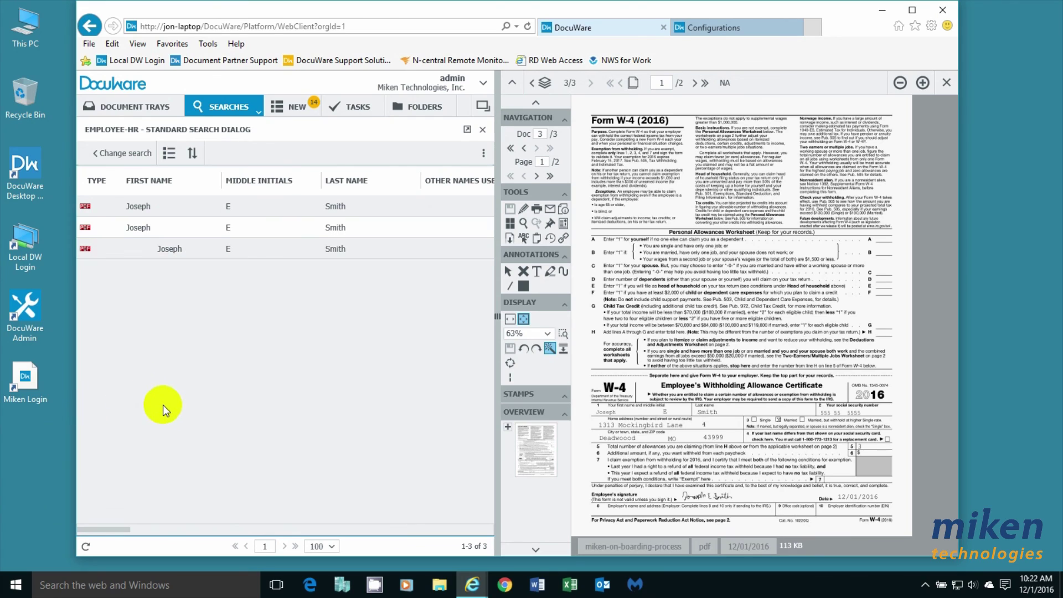